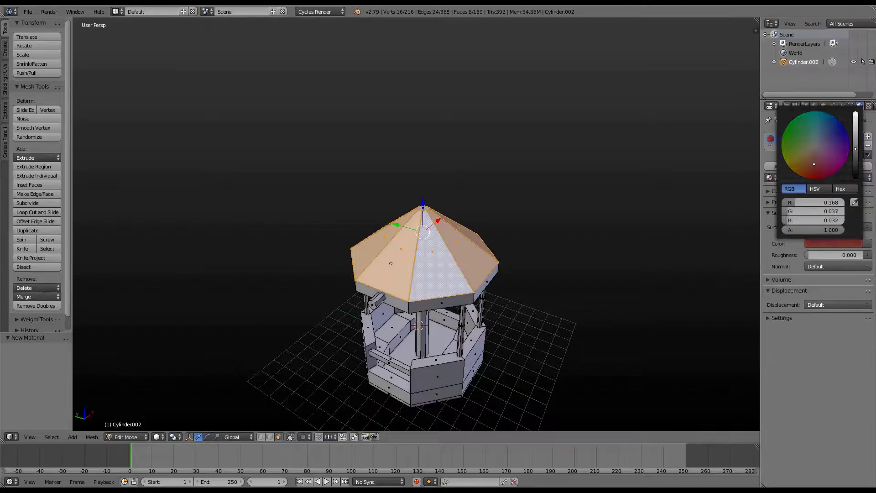
# Brighten the first material's colour to near white and add three more material slots to the cabin.
pyautogui.click(856, 114)
pyautogui.tripleClick(868, 137)
pyautogui.click(812, 149)
# Add the roof's rim faces to the selected roof and assign a new blue material to them in the second slot.
pyautogui.keyDown('alt'); pyautogui.keyDown('shift'); pyautogui.rightClick(474, 298); pyautogui.keyUp('shift'); pyautogui.keyUp('alt')
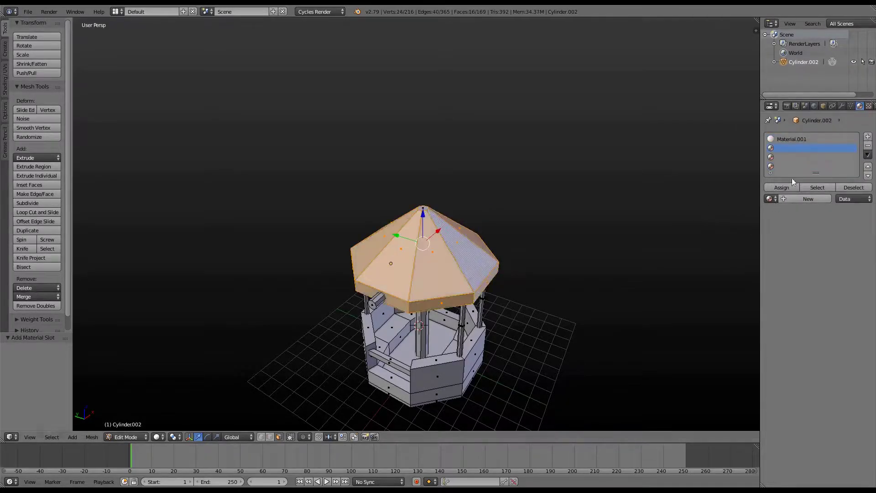
pyautogui.click(797, 199)
pyautogui.click(833, 264)
pyautogui.click(814, 183)
pyautogui.click(836, 151)
pyautogui.click(782, 187)
# Switch the viewport to Material shading and assign a new red material to the cabin's lower walls in the third slot.
pyautogui.click(158, 437)
pyautogui.click(171, 373)
pyautogui.rightClick(387, 380)
pyautogui.press('l')
pyautogui.click(812, 157)
pyautogui.click(805, 198)
pyautogui.click(833, 265)
pyautogui.click(782, 188)
# Put Material.002 in the fourth slot and assign it to the crossbars between the cabin walls.
pyautogui.rightClick(441, 376)
pyautogui.press('l')
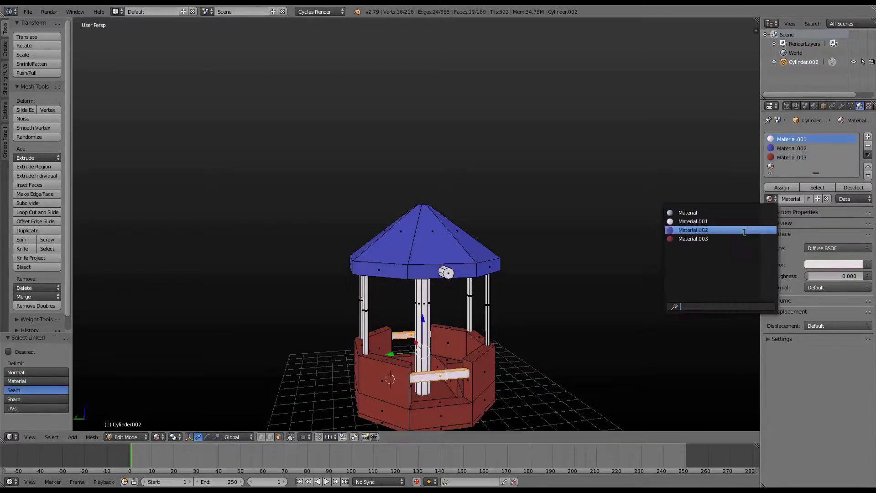
pyautogui.click(744, 232)
pyautogui.click(771, 199)
pyautogui.click(728, 221)
pyautogui.click(807, 166)
pyautogui.click(770, 199)
pyautogui.click(743, 231)
pyautogui.click(782, 187)
# Assign the blue material to the outer roof posts and the red material to the central column.
pyautogui.rightClick(488, 295)
pyautogui.press('l')
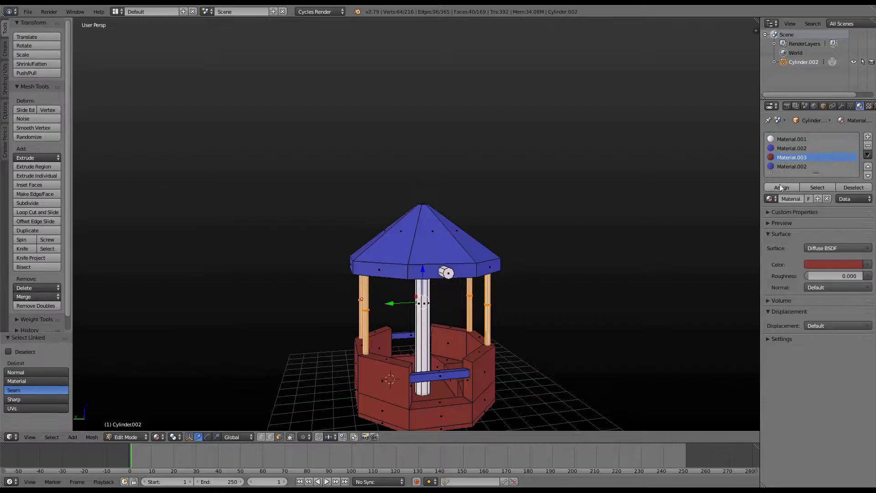
pyautogui.press('Tab')
# Add a fifth material slot with an orange material and assign it to the seat faces inside the cabin.
pyautogui.moveTo(569, 285); pyautogui.dragTo(347, 249, button='middle')
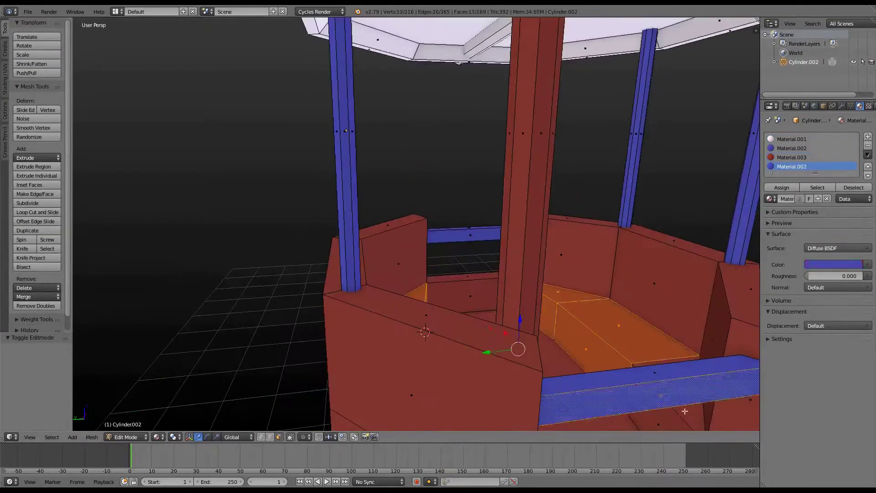
pyautogui.scroll(-5, 536, 303)
pyautogui.click(868, 137)
pyautogui.click(833, 264)
pyautogui.click(781, 187)
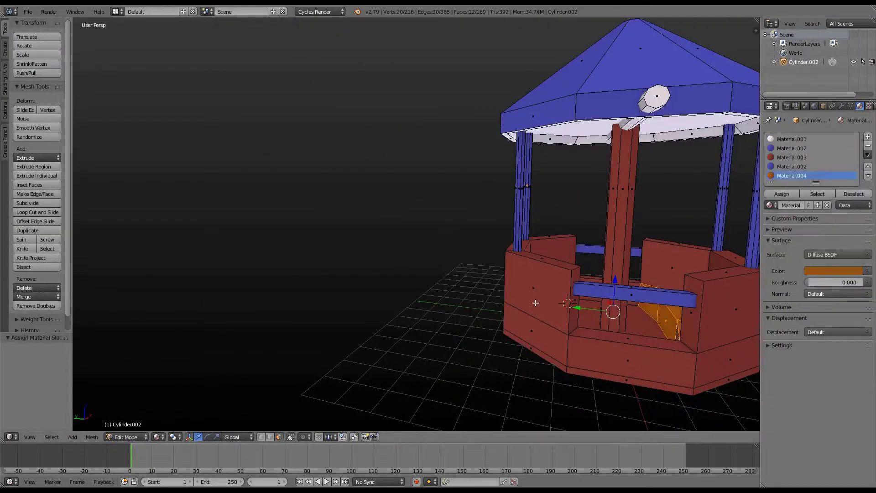
pyautogui.scroll(-4, 535, 302)
pyautogui.moveTo(506, 255); pyautogui.dragTo(457, 320, button='middle')
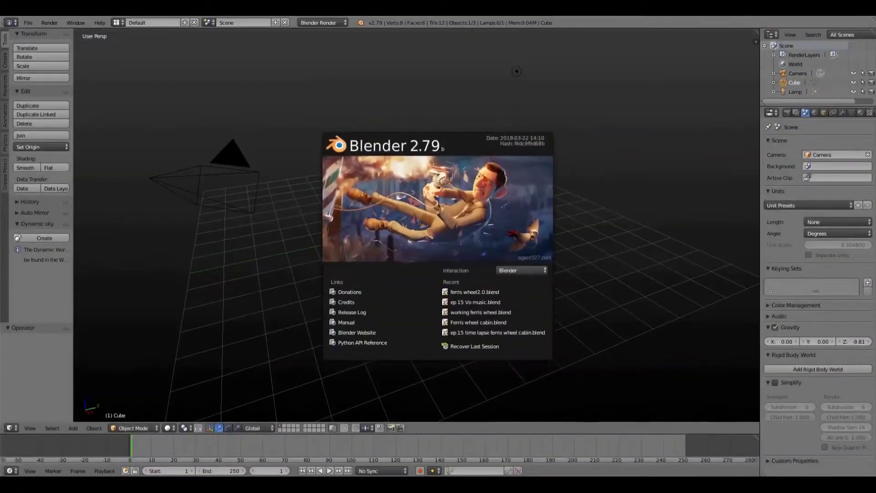
# Replace the default objects in a new scene with a 12-sided cylinder and scale it to about 0.077 along Z.
pyautogui.click(506, 201)
pyautogui.press('Delete')
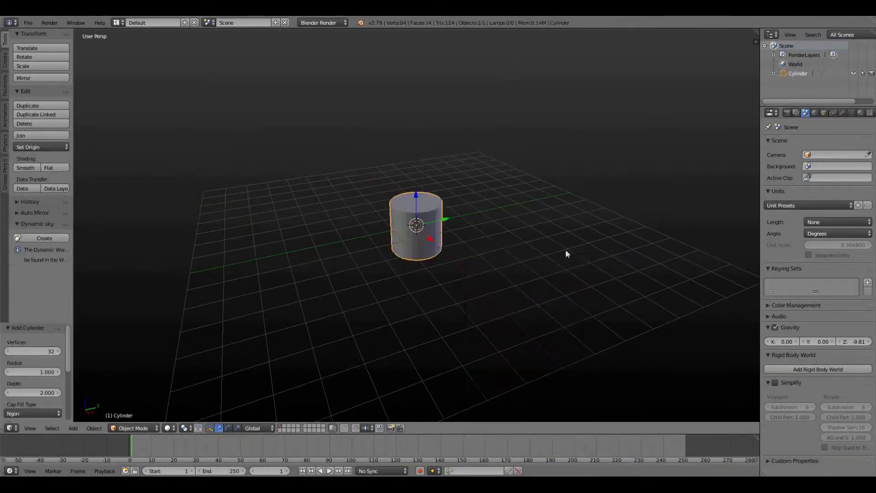
pyautogui.press('s')
pyautogui.press('z')
pyautogui.click(427, 225)
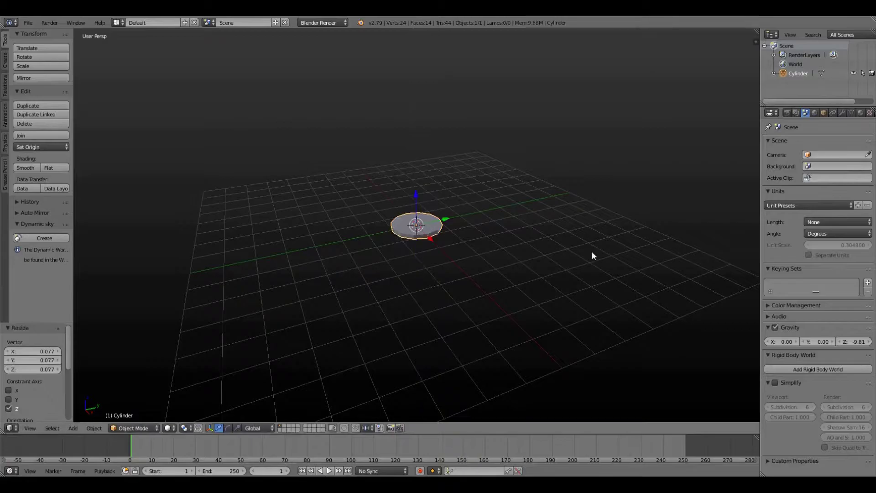
# Scale the flat cylinder to 0.5 in X and Y only and apply its scale.
pyautogui.press('s')
pyautogui.hotkey('shift', 'z')
pyautogui.click(484, 240)
pyautogui.scroll(4, 440, 205)
pyautogui.moveTo(434, 207); pyautogui.dragTo(401, 239, button='middle')
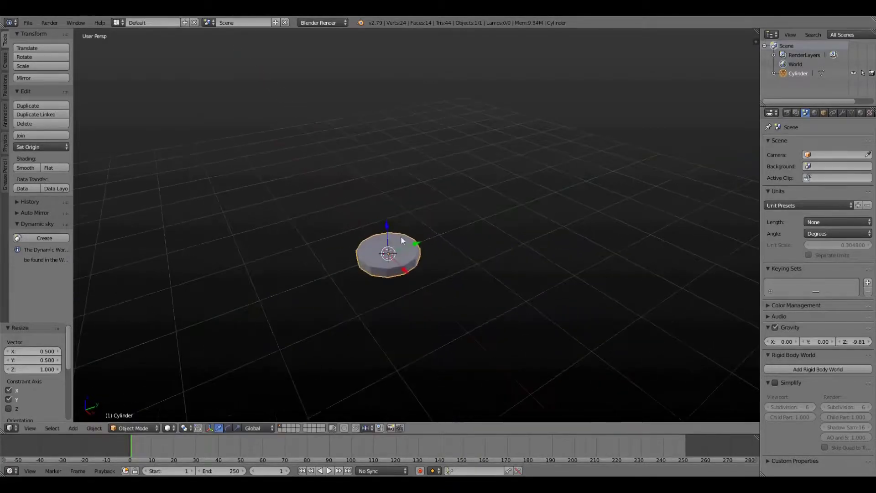
pyautogui.hotkey('ctrl', 'a')
pyautogui.click(395, 277)
# Select all vertical edges around the cylinder's side and bevel them by about 0.064.
pyautogui.press('Tab')
pyautogui.rightClick(408, 270)
pyautogui.scroll(5, 406, 270)
pyautogui.moveTo(403, 274); pyautogui.dragTo(388, 238, button='middle')
pyautogui.keyDown('shift'); pyautogui.rightClick(301, 268); pyautogui.keyUp('shift')
pyautogui.keyDown('shift'); pyautogui.rightClick(251, 251); pyautogui.keyUp('shift')
pyautogui.keyDown('shift'); pyautogui.rightClick(387, 256); pyautogui.keyUp('shift')
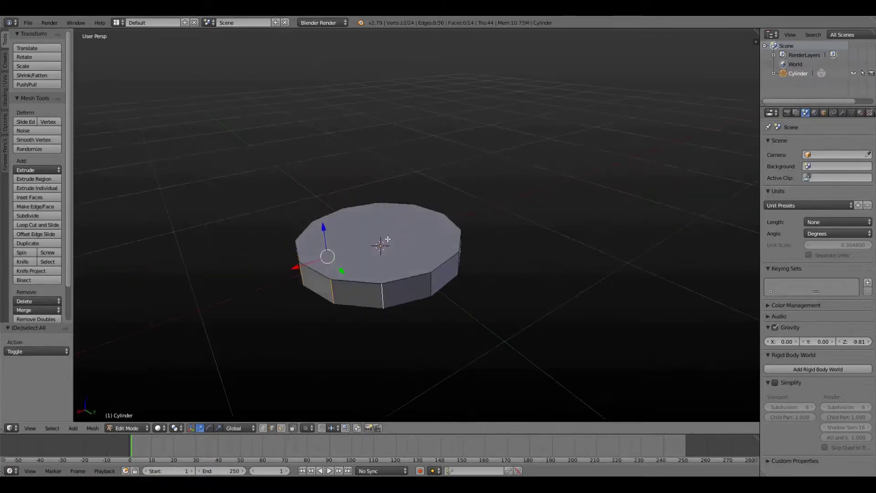
pyautogui.keyDown('shift'); pyautogui.rightClick(430, 279); pyautogui.keyUp('shift')
pyautogui.keyDown('shift'); pyautogui.rightClick(459, 269); pyautogui.keyUp('shift')
pyautogui.moveTo(461, 270); pyautogui.dragTo(403, 260, button='middle')
pyautogui.keyDown('shift'); pyautogui.rightClick(445, 295); pyautogui.keyUp('shift')
pyautogui.keyDown('shift'); pyautogui.rightClick(466, 284); pyautogui.keyUp('shift')
pyautogui.moveTo(512, 290); pyautogui.dragTo(498, 321, button='middle')
pyautogui.hotkey('ctrl', 'b')
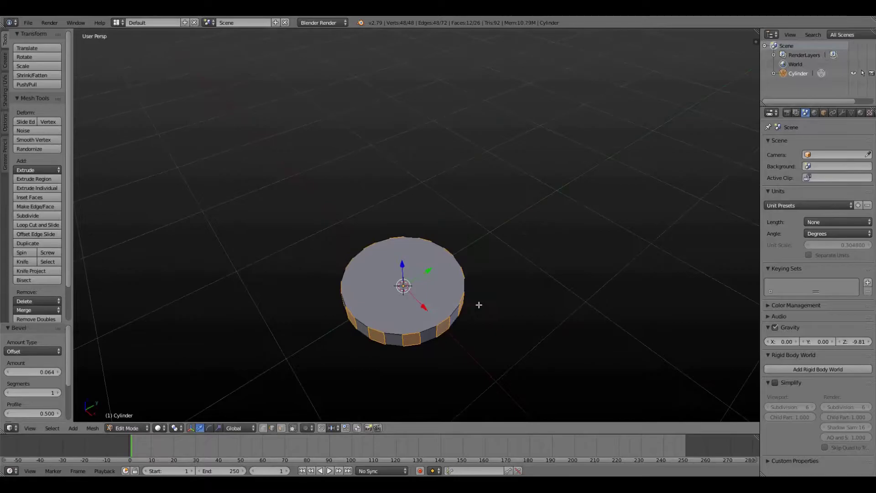
# Extrude the twelve bevelled side faces individually by 10 to form spokes, and select the whole mesh.
pyautogui.write('10')
pyautogui.press('Return')
pyautogui.scroll(-8, 566, 262)
pyautogui.moveTo(566, 279); pyautogui.dragTo(599, 272, button='middle')
pyautogui.press('a')
pyautogui.press('a')
pyautogui.press('r')
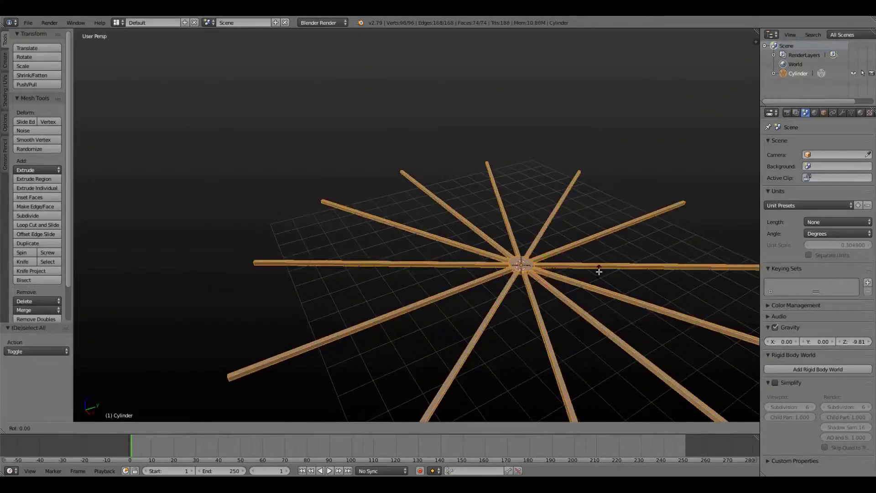
pyautogui.write('90')
pyautogui.press('Return')
pyautogui.moveTo(599, 272); pyautogui.dragTo(538, 232, button='middle')
pyautogui.hotkey('ctrl', 'z')
# Rotate the whole spoke mesh 90° about the Y axis so the wheel stands upright.
pyautogui.write('ry90')
pyautogui.press('Return')
# Add a Mirror modifier to the wheel and move the mesh 1 unit along X.
pyautogui.click(842, 113)
pyautogui.click(818, 143)
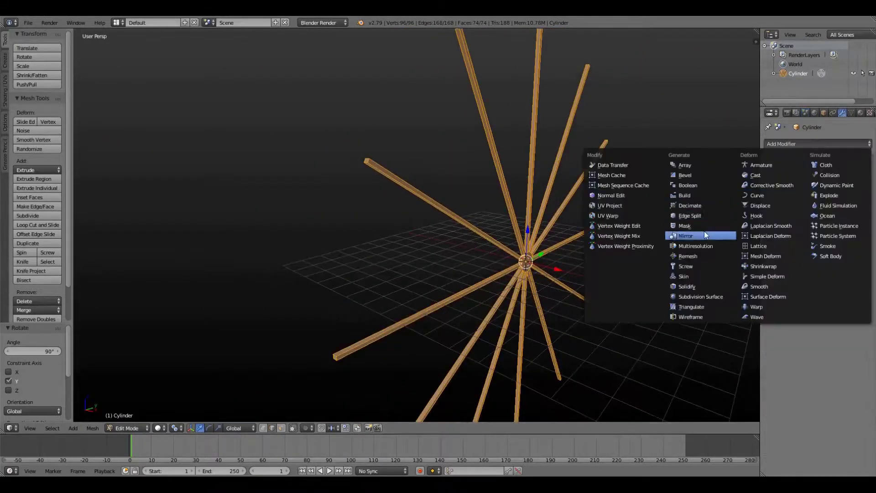
pyautogui.click(694, 236)
pyautogui.write('gx1')
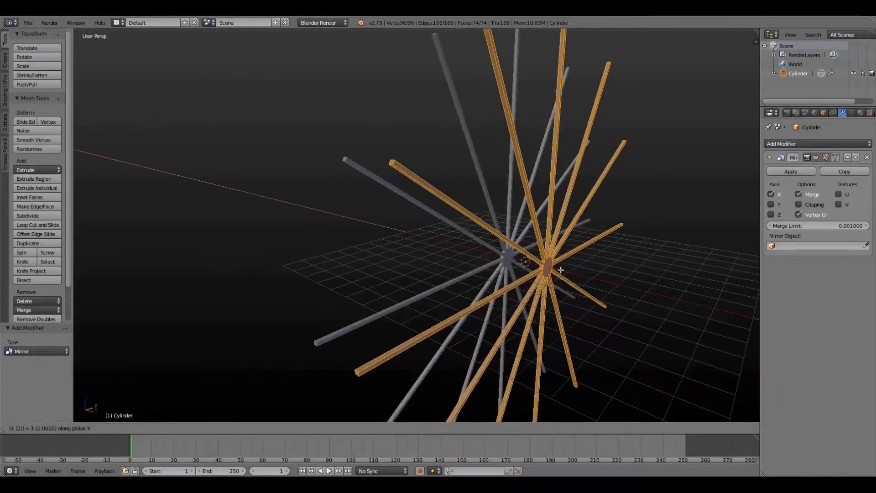
pyautogui.press('Return')
# Inset the hub's inner face and extrude it to the mirror plane with Clipping enabled, forming the axle between the wheels.
pyautogui.scroll(8, 515, 272)
pyautogui.moveTo(515, 272); pyautogui.dragTo(579, 235, button='middle')
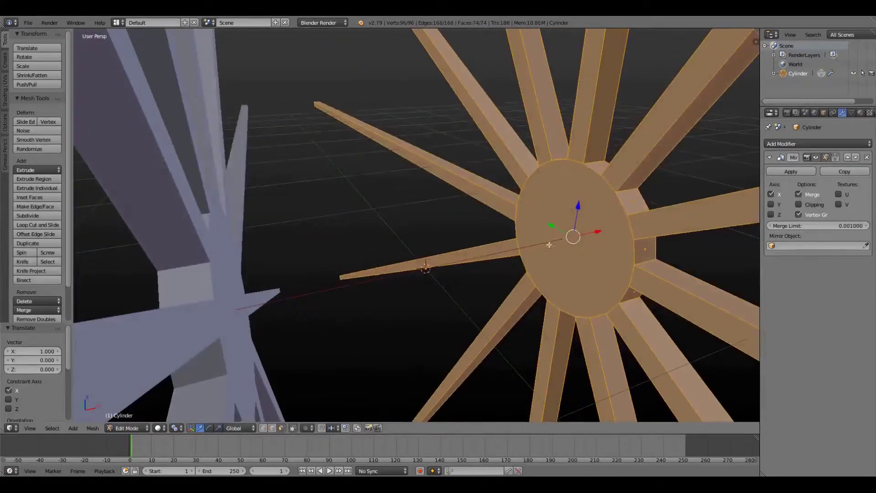
pyautogui.rightClick(549, 244)
pyautogui.press('i')
pyautogui.click(562, 249)
pyautogui.press('e')
pyautogui.click(540, 289)
pyautogui.click(798, 204)
pyautogui.moveTo(501, 254); pyautogui.dragTo(444, 267)
# Scale a copy of the hub's outer face up to a large disc at the spoke ends and shift it about 0.061 along X.
pyautogui.scroll(-5, 586, 260)
pyautogui.moveTo(586, 261); pyautogui.dragTo(632, 281, button='middle')
pyautogui.rightClick(633, 280)
pyautogui.rightClick(632, 281)
pyautogui.press('s')
pyautogui.click(641, 326)
pyautogui.scroll(-8, 642, 327)
pyautogui.moveTo(642, 326); pyautogui.dragTo(677, 325, button='middle')
pyautogui.press('s')
pyautogui.click(588, 317)
pyautogui.moveTo(685, 318); pyautogui.dragTo(688, 318)
# Extrude the large disc by about 0.32 to give the rim its thickness.
pyautogui.press('e')
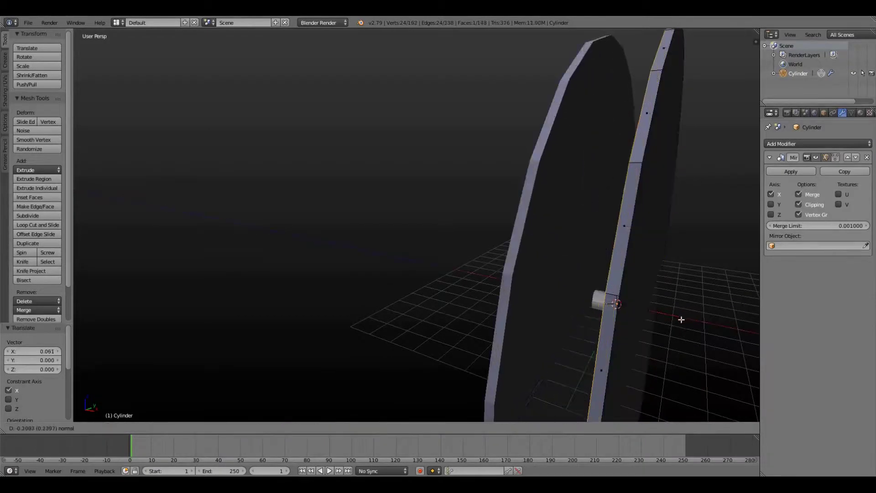
pyautogui.click(678, 319)
pyautogui.moveTo(678, 319); pyautogui.dragTo(645, 313, button='middle')
# Try to hollow out the rim disc by insetting it and deleting its large flat faces on both sides.
pyautogui.rightClick(612, 271)
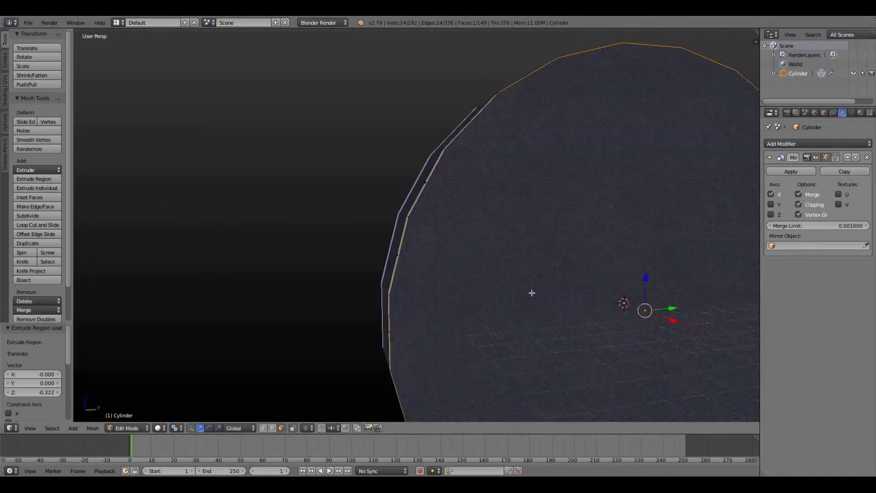
pyautogui.click(586, 288)
pyautogui.press('x')
pyautogui.click(561, 309)
pyautogui.moveTo(560, 309); pyautogui.dragTo(723, 310, button='middle')
pyautogui.rightClick(731, 246)
pyautogui.press('x')
pyautogui.click(732, 248)
# Recalculate the normals of the entire wheel mesh.
pyautogui.moveTo(731, 249); pyautogui.dragTo(615, 245, button='middle')
pyautogui.press('a')
pyautogui.click(5, 91)
pyautogui.click(46, 115)
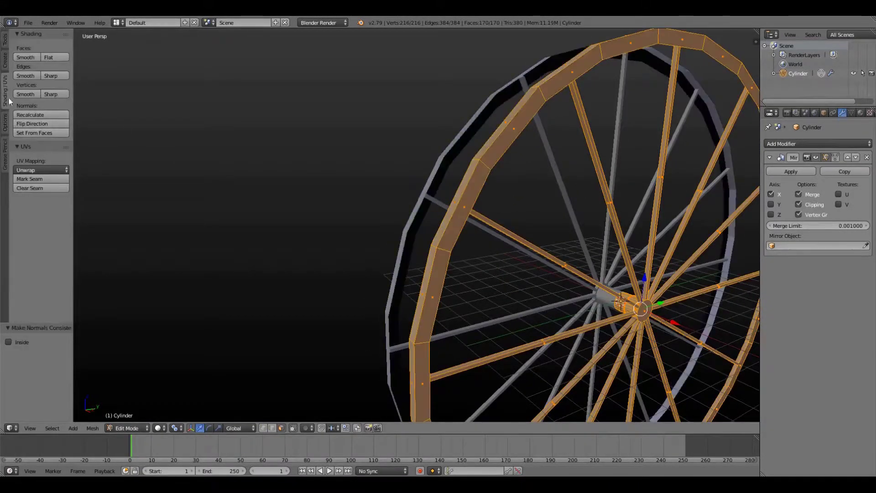
pyautogui.click(6, 41)
pyautogui.moveTo(466, 162); pyautogui.dragTo(575, 152, button='middle')
pyautogui.press('a')
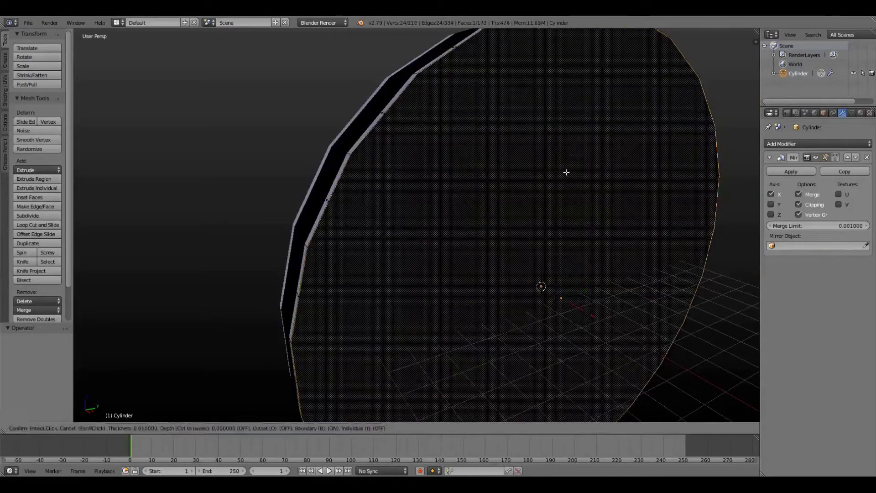
# Inset the rim disc's flat face by about 0.46 and delete the inner faces on both sides of the disc.
pyautogui.click(558, 183)
pyautogui.moveTo(557, 184); pyautogui.dragTo(634, 178, button='middle')
pyautogui.rightClick(662, 179)
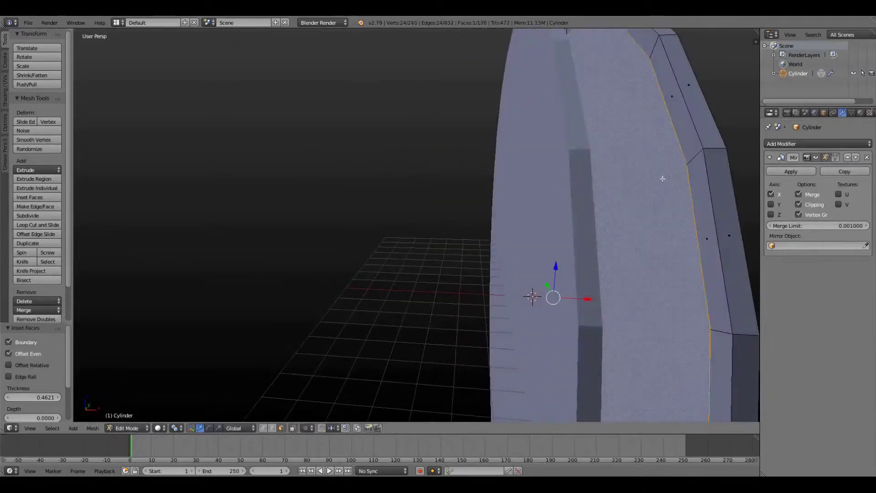
pyautogui.keyDown('shift'); pyautogui.rightClick(580, 195); pyautogui.keyUp('shift')
pyautogui.moveTo(692, 183); pyautogui.dragTo(424, 180, button='middle')
pyautogui.press('x')
pyautogui.click(626, 198)
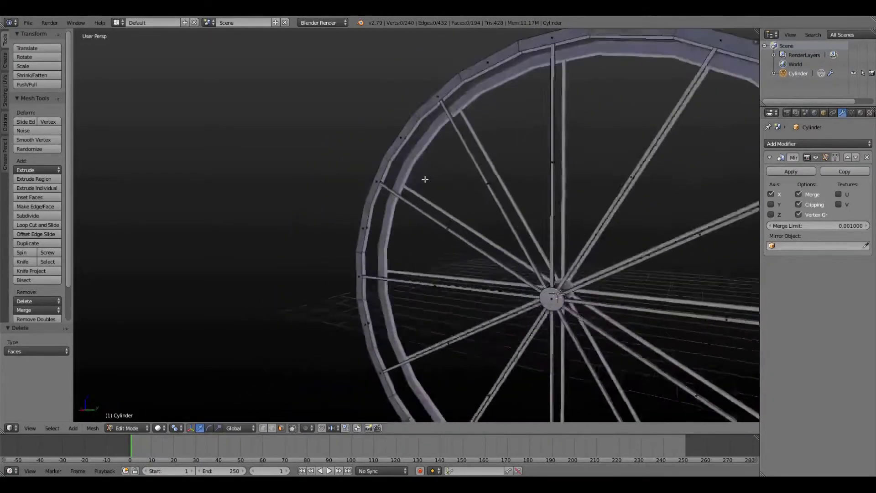
# Bridge the rim's two open inner edge loops to close it into a solid ring.
pyautogui.scroll(5, 402, 160)
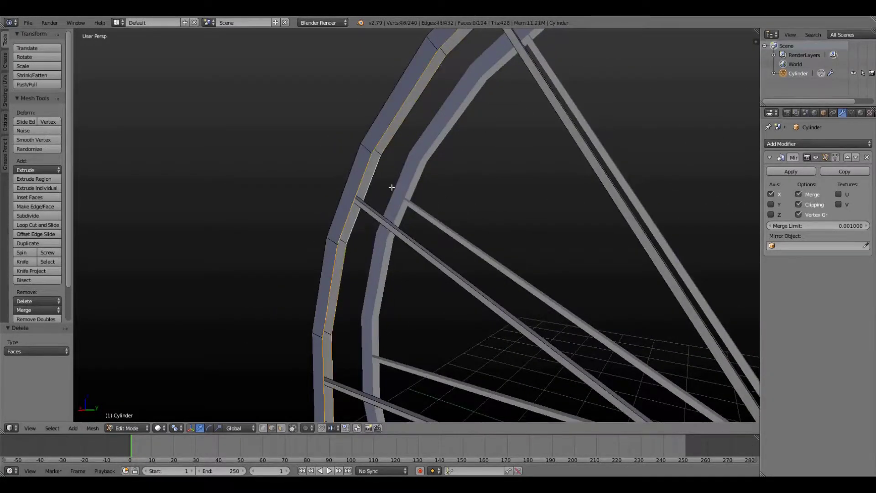
pyautogui.hotkey('ctrl', 'e')
pyautogui.click(390, 363)
pyautogui.scroll(-4, 449, 239)
pyautogui.moveTo(450, 239); pyautogui.dragTo(485, 250, button='middle')
pyautogui.press('a')
pyautogui.press('a')
pyautogui.click(5, 93)
pyautogui.press('a')
# Duplicate the linked outer rim and scale the copy down to a smaller ring inside it.
pyautogui.moveTo(456, 183); pyautogui.dragTo(522, 168, button='middle')
pyautogui.keyDown('alt'); pyautogui.rightClick(480, 105); pyautogui.keyUp('alt')
pyautogui.moveTo(481, 106); pyautogui.dragTo(536, 202, button='middle')
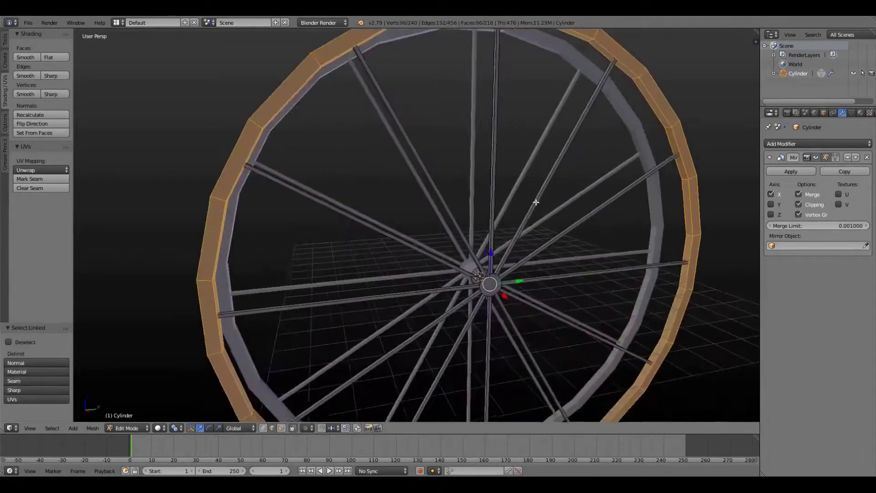
pyautogui.hotkey('shift', 'd')
pyautogui.press('s')
pyautogui.click(514, 234)
pyautogui.moveTo(514, 234); pyautogui.dragTo(493, 188, button='middle')
pyautogui.press('a')
# Split off the hub's outer face as a separate object, inset it by about 0.29 and extrude it outward as a shaft.
pyautogui.scroll(-5, 456, 214)
pyautogui.moveTo(410, 200)
pyautogui.mouseDown(button='middle')
pyautogui.moveTo(447, 217)
pyautogui.moveTo(493, 215)
pyautogui.moveTo(386, 218)
pyautogui.moveTo(434, 221)
pyautogui.moveTo(453, 211)
pyautogui.moveTo(417, 217)
pyautogui.mouseUp(button='middle')
pyautogui.scroll(5, 484, 214)
pyautogui.scroll(-5, 434, 221)
pyautogui.press('Tab')
pyautogui.press('Tab')
pyautogui.rightClick(424, 216)
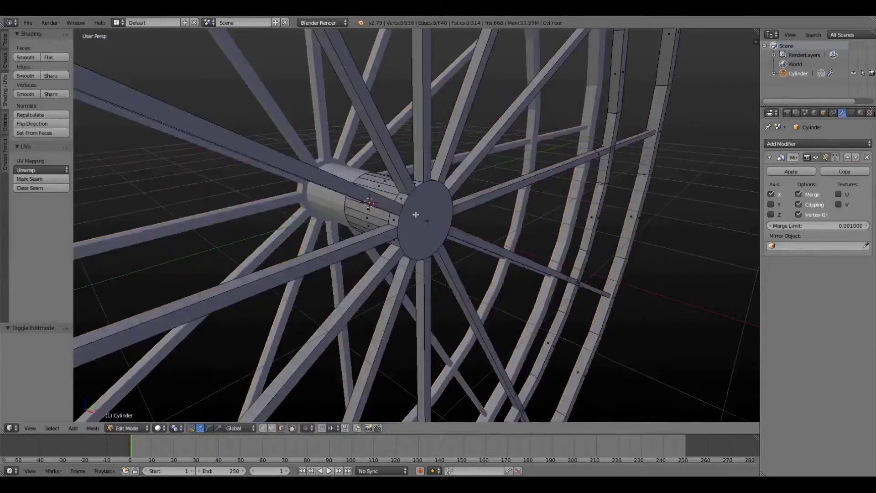
pyautogui.press('Tab')
pyautogui.rightClick(419, 215)
pyautogui.press('Tab')
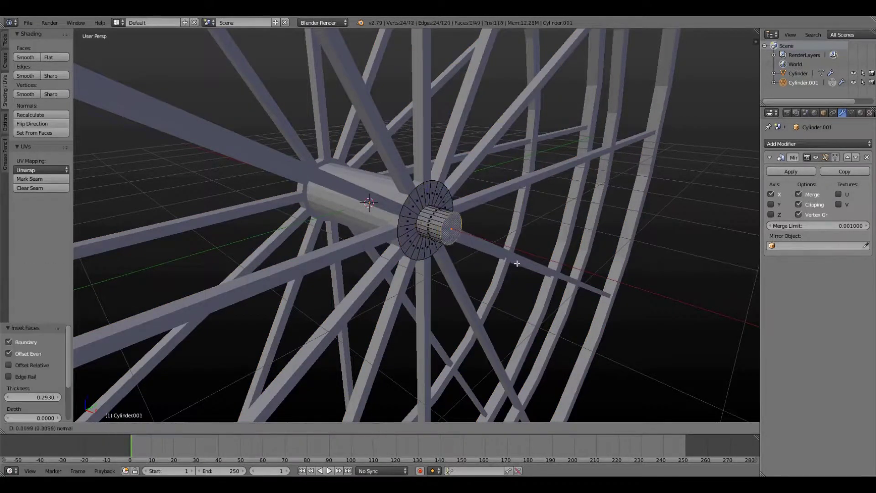
pyautogui.click(522, 263)
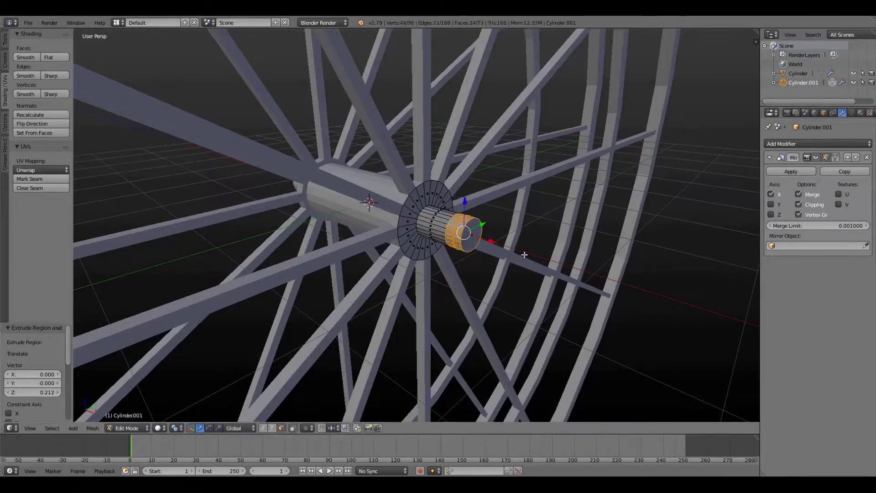
# Try to extrude the shaft's outer section in place and scale it up into a wider collar.
pyautogui.press('e')
pyautogui.rightClick(537, 254)
pyautogui.click(177, 428)
pyautogui.click(196, 375)
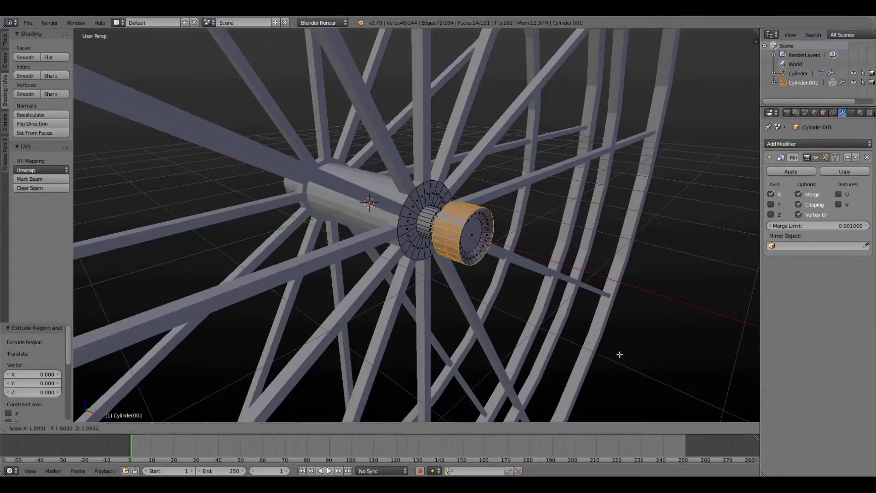
pyautogui.rightClick(548, 290)
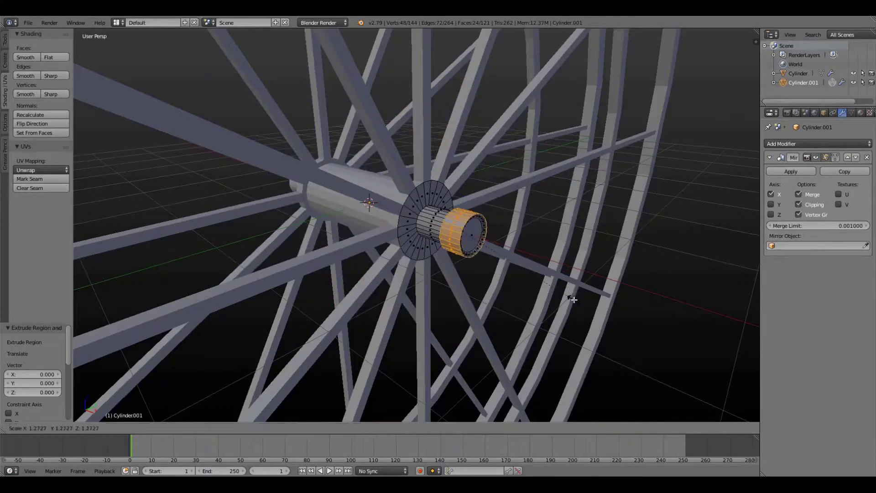
pyautogui.rightClick(663, 362)
# Rebuild a wider shaft with one loop cut and extrude its inner face ring in place, scaled by about 1.786 in Y and Z.
pyautogui.moveTo(663, 362); pyautogui.dragTo(480, 277, button='middle')
pyautogui.press('i')
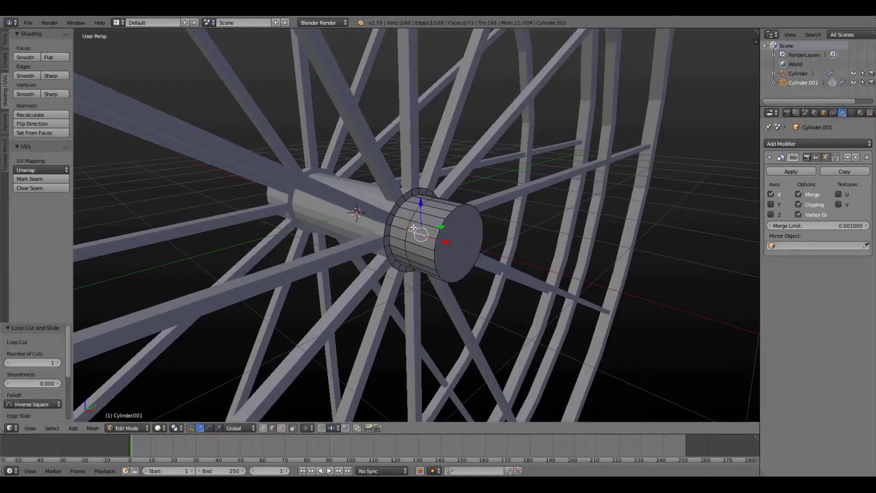
pyautogui.moveTo(465, 225); pyautogui.dragTo(473, 219, button='middle')
pyautogui.press('s')
pyautogui.click(466, 201)
pyautogui.press('e')
pyautogui.rightClick(471, 204)
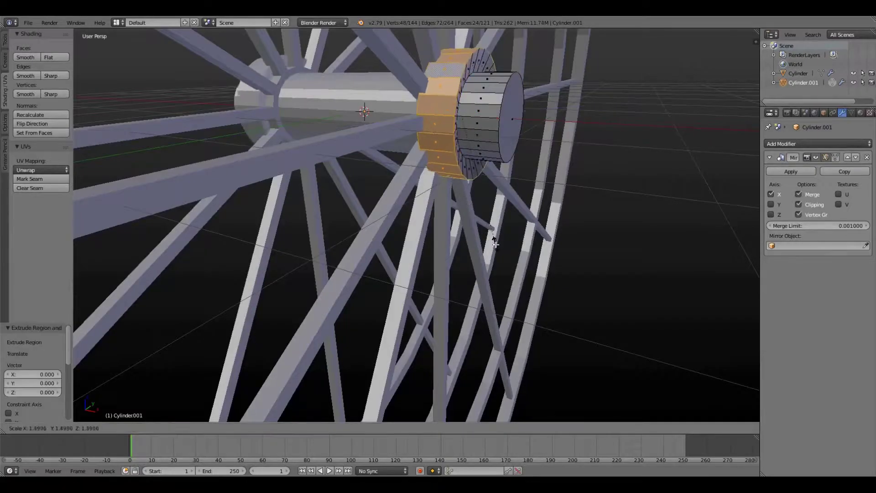
pyautogui.click(516, 265)
# Inset the shaft's end face by about 0.033 and shape the end into a flared conical cap.
pyautogui.moveTo(517, 266); pyautogui.dragTo(512, 141, button='middle')
pyautogui.scroll(-3, 513, 141)
pyautogui.scroll(3, 502, 143)
pyautogui.rightClick(463, 151)
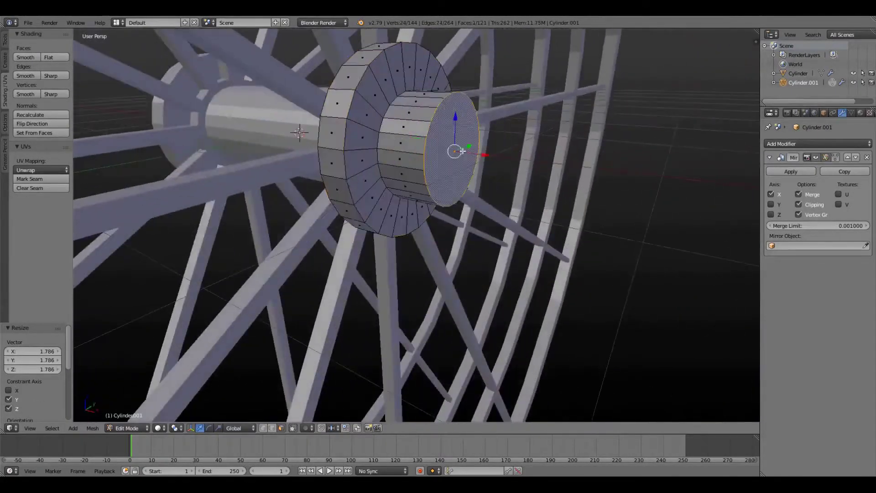
pyautogui.rightClick(519, 192)
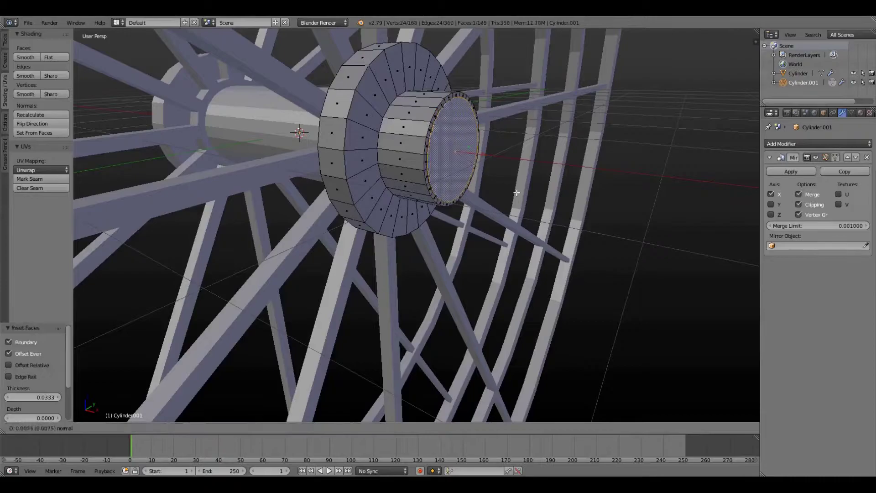
pyautogui.click(534, 195)
pyautogui.moveTo(535, 196); pyautogui.dragTo(486, 209, button='middle')
pyautogui.click(563, 195)
# Try to extrude two lower side faces of the shaft, between the flange and cap, by 20 as support legs.
pyautogui.press('a')
pyautogui.rightClick(507, 212)
pyautogui.keyDown('shift'); pyautogui.rightClick(486, 209); pyautogui.keyUp('shift')
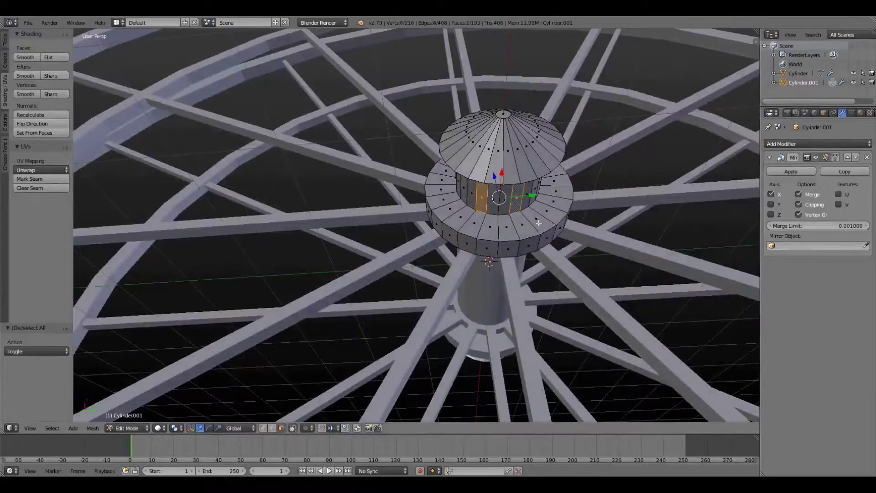
pyautogui.write('e20')
pyautogui.press('Return')
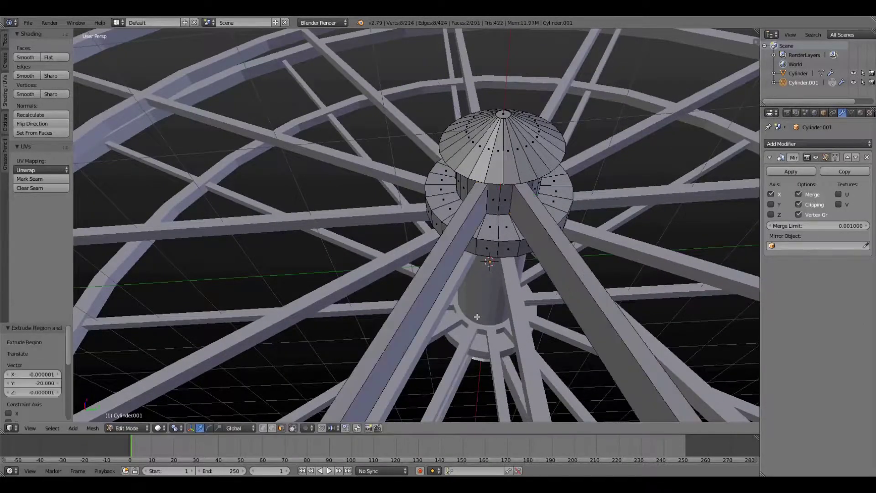
pyautogui.press('KP_Decimal')
pyautogui.press('KP_3')
pyautogui.press('KP_5')
pyautogui.scroll(-3, 520, 219)
pyautogui.press('KP_Decimal')
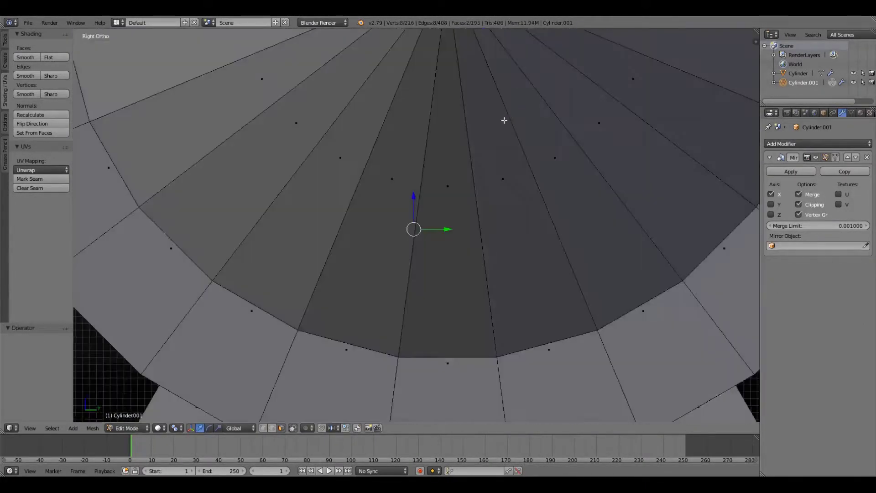
# Extrude two lower side faces of the shaft outward by 14.5 to form a pair of splayed support legs.
pyautogui.scroll(-4, 504, 127)
pyautogui.moveTo(506, 269); pyautogui.dragTo(506, 177, button='middle')
pyautogui.keyDown('shift'); pyautogui.rightClick(523, 182); pyautogui.keyUp('shift')
pyautogui.scroll(-10, 536, 182)
pyautogui.press('KP_3')
pyautogui.keyDown('shift'); pyautogui.moveTo(563, 219); pyautogui.dragTo(466, 181, button='middle'); pyautogui.keyUp('shift')
pyautogui.scroll(6, 448, 237)
# Try to extrude and scale the long side faces of the support legs to thicken them.
pyautogui.moveTo(365, 184); pyautogui.dragTo(296, 228, button='middle')
pyautogui.rightClick(297, 229)
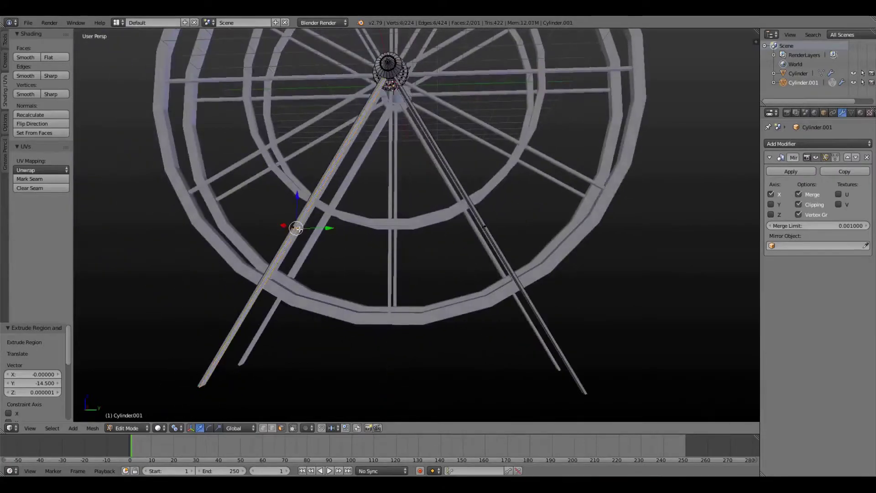
pyautogui.press('e')
pyautogui.rightClick(416, 249)
pyautogui.hotkey('ctrl', 'z')
pyautogui.moveTo(365, 240); pyautogui.dragTo(351, 251, button='middle')
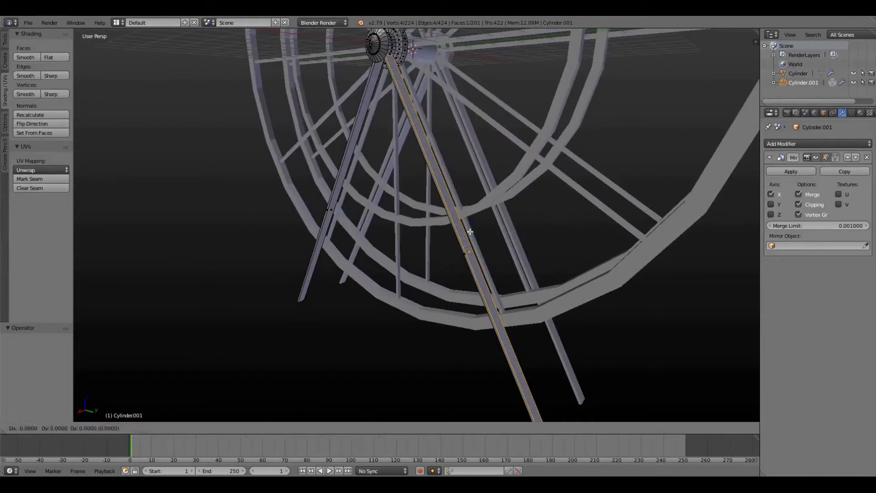
pyautogui.moveTo(439, 248); pyautogui.dragTo(481, 229, button='middle')
pyautogui.press('s')
pyautogui.press('y')
pyautogui.rightClick(510, 252)
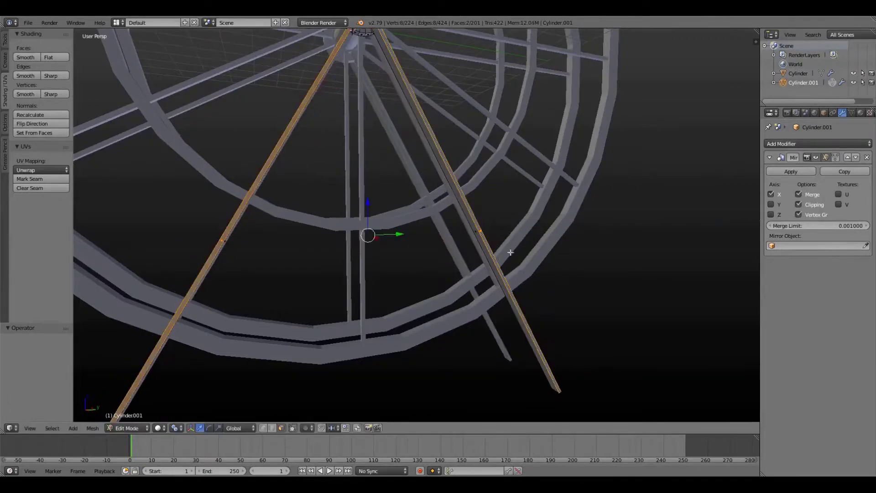
# Edge-slide the inner upper edge of both support legs along the shaft, using a factor of -1 for the first.
pyautogui.rightClick(555, 333)
pyautogui.moveTo(529, 338); pyautogui.dragTo(393, 292, button='middle')
pyautogui.scroll(-3, 426, 307)
pyautogui.keyDown('shift'); pyautogui.moveTo(361, 349); pyautogui.dragTo(404, 301, button='middle'); pyautogui.keyUp('shift')
pyautogui.scroll(5, 405, 301)
pyautogui.keyDown('shift'); pyautogui.moveTo(393, 343); pyautogui.dragTo(459, 259, button='middle'); pyautogui.keyUp('shift')
pyautogui.scroll(-4, 427, 320)
pyautogui.keyDown('shift'); pyautogui.moveTo(475, 150); pyautogui.dragTo(457, 274, button='middle'); pyautogui.keyUp('shift')
pyautogui.scroll(4, 458, 237)
pyautogui.rightClick(461, 212)
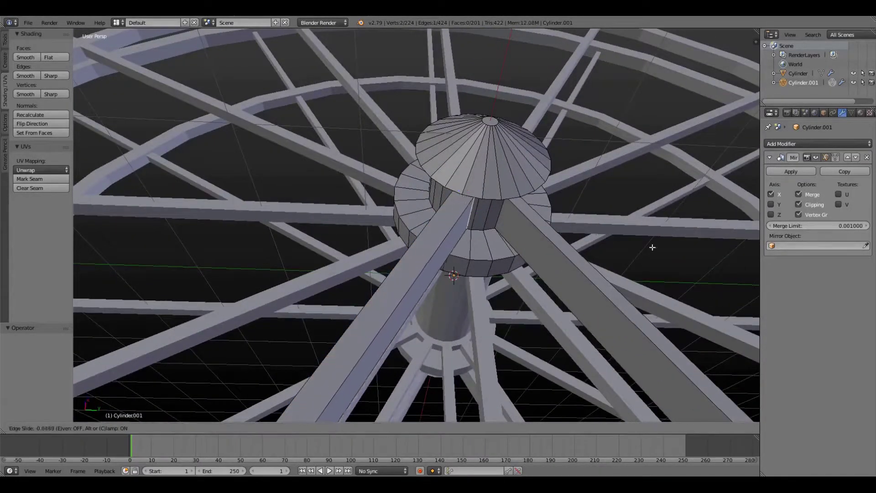
pyautogui.press('g')
pyautogui.press('g')
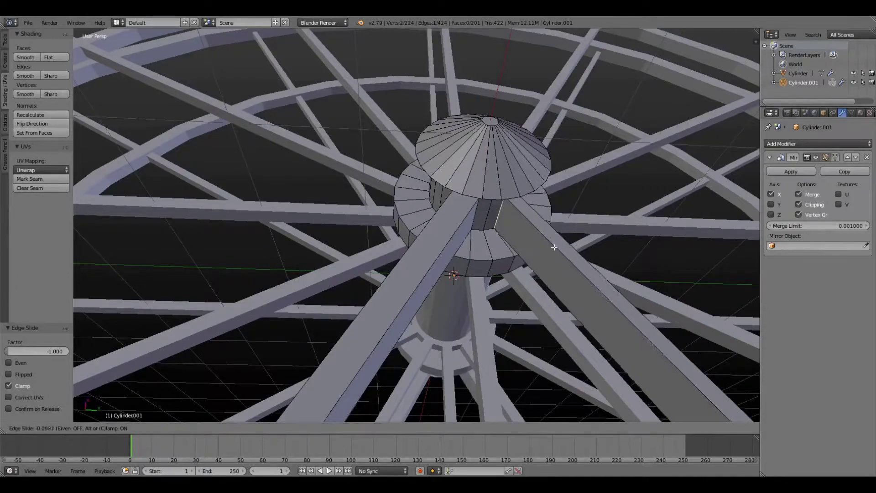
pyautogui.click(139, 235)
# Flatten the legs' end faces with a Z scale of 0 and widen each one along Y by about 7.894.
pyautogui.scroll(-7, 392, 228)
pyautogui.moveTo(392, 229); pyautogui.dragTo(593, 296, button='middle')
pyautogui.scroll(-3, 418, 260)
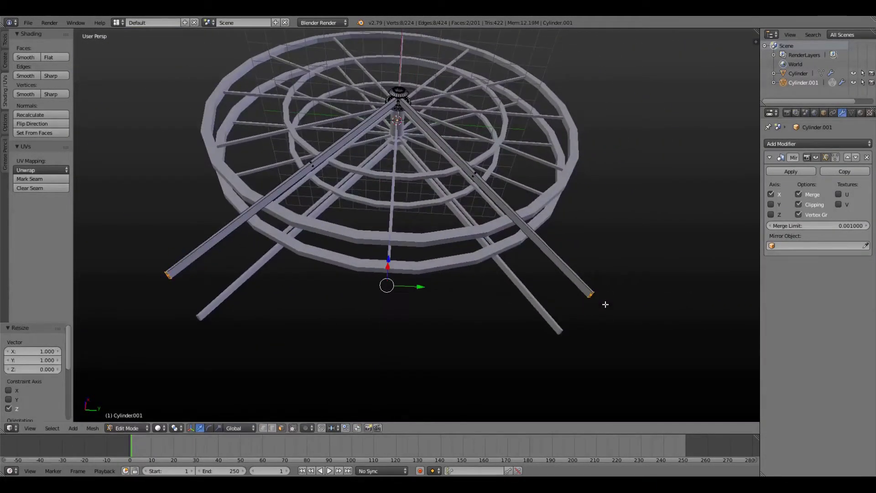
pyautogui.click(175, 427)
pyautogui.press('s')
pyautogui.press('y')
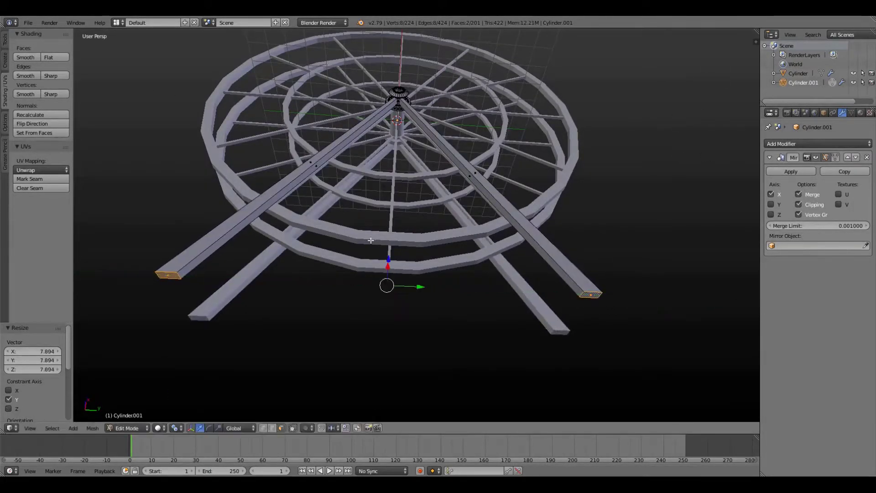
# Move the legs' end faces outward along X by about 2.998.
pyautogui.moveTo(370, 240); pyautogui.dragTo(400, 289, button='middle')
pyautogui.press('g')
pyautogui.press('x')
pyautogui.click(493, 290)
# Extrude the legs' end faces downward by about 0.442, scale them wider into feet, adjust their height and leave mesh editing.
pyautogui.moveTo(493, 290); pyautogui.dragTo(393, 274, button='middle')
pyautogui.scroll(-3, 393, 274)
pyautogui.scroll(5, 456, 228)
pyautogui.moveTo(456, 228)
pyautogui.mouseDown(button='middle')
pyautogui.moveTo(528, 227)
pyautogui.moveTo(459, 239)
pyautogui.mouseUp(button='middle')
pyautogui.scroll(-3, 460, 239)
pyautogui.keyDown('shift'); pyautogui.moveTo(456, 365); pyautogui.dragTo(456, 255, button='middle'); pyautogui.keyUp('shift')
pyautogui.moveTo(456, 255); pyautogui.dragTo(455, 291, button='middle')
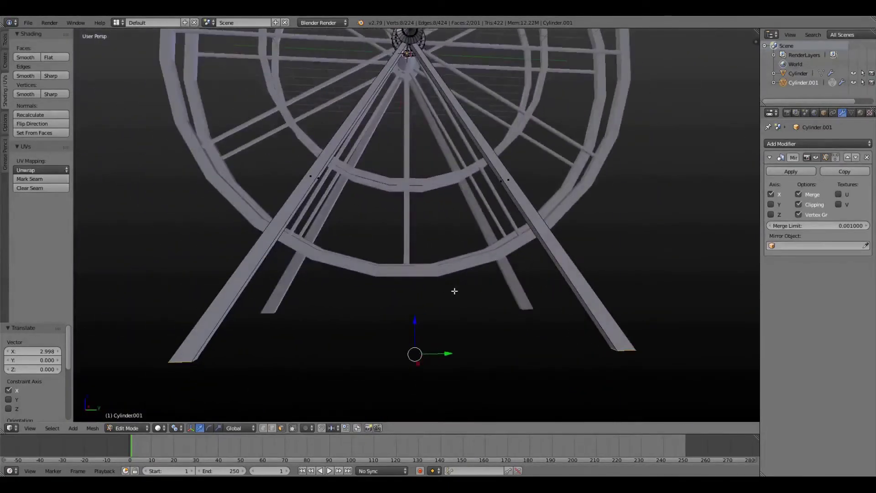
pyautogui.click(456, 304)
pyautogui.press('s')
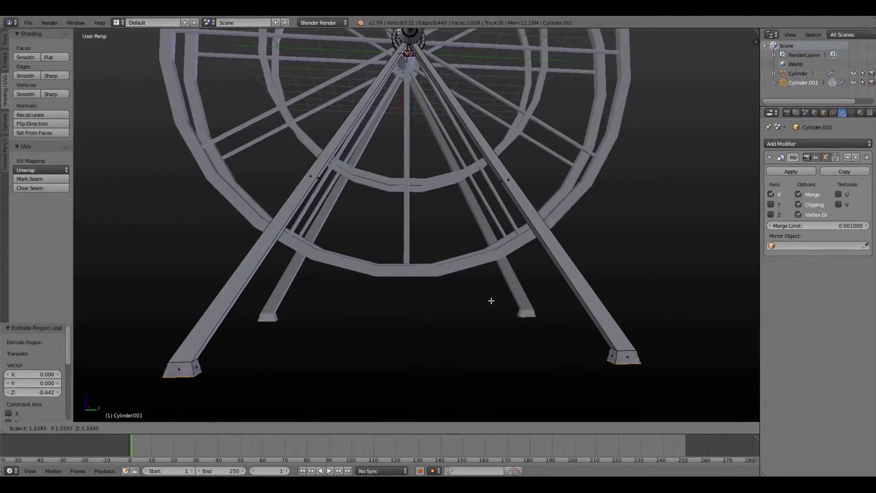
pyautogui.click(718, 269)
pyautogui.press('g')
pyautogui.press('z')
pyautogui.click(416, 341)
pyautogui.scroll(-4, 465, 315)
pyautogui.moveTo(471, 307); pyautogui.dragTo(460, 287, button='middle')
pyautogui.scroll(-3, 460, 288)
pyautogui.press('Tab')
# Try rotating the wheel about the global X axis between its support legs.
pyautogui.rightClick(502, 247)
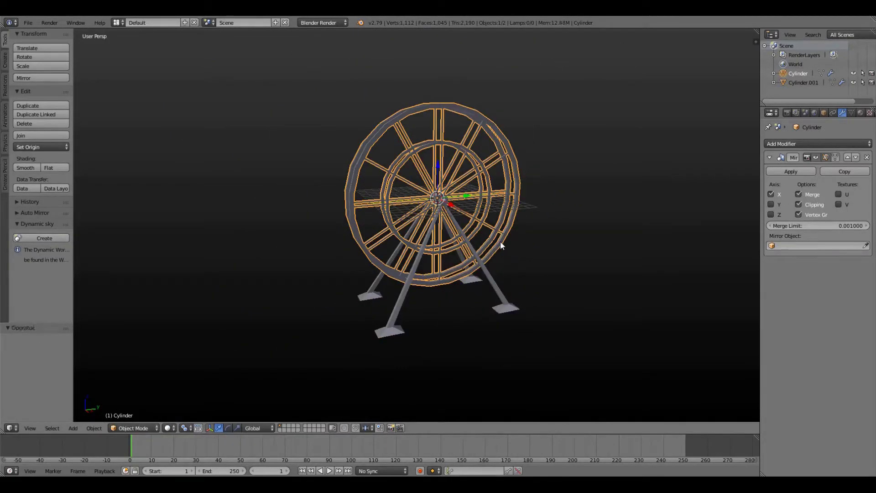
pyautogui.press('r')
pyautogui.press('x')
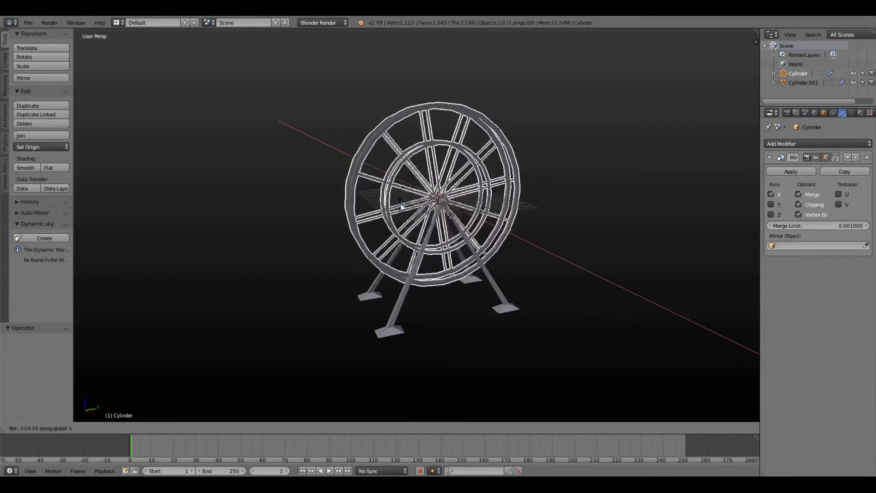
pyautogui.click(538, 268)
# Try scaling the wheel and its supports together and raising them along the vertical axis.
pyautogui.press('a')
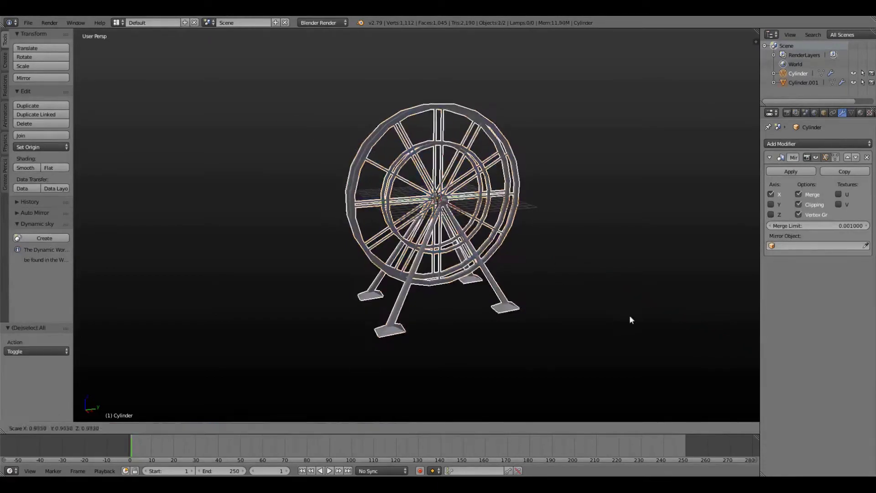
pyautogui.press('s')
pyautogui.click(501, 240)
pyautogui.press('KP_3')
pyautogui.press('KP_Decimal')
pyautogui.moveTo(416, 177); pyautogui.dragTo(450, 18)
pyautogui.moveTo(413, 255); pyautogui.dragTo(451, 275, button='middle')
# Try adding a scaled ground plane, and undo back to the model's original size and height.
pyautogui.hotkey('shift', 'a')
pyautogui.click(496, 133)
pyautogui.press('s')
pyautogui.click(390, 353)
pyautogui.keyDown('shift'); pyautogui.moveTo(397, 191); pyautogui.dragTo(400, 287, button='middle'); pyautogui.keyUp('shift')
pyautogui.moveTo(365, 205); pyautogui.dragTo(447, 219, button='middle')
pyautogui.scroll(-4, 438, 221)
pyautogui.hotkey('ctrl', 'z')
pyautogui.hotkey('ctrl', 'z')
pyautogui.hotkey('ctrl', 'z')
pyautogui.hotkey('ctrl', 'z')
# Raise the wheel and supports by about 13.549 along Z and add a ground plane scaled by 100.
pyautogui.press('KP_3')
pyautogui.moveTo(431, 232); pyautogui.dragTo(449, 18)
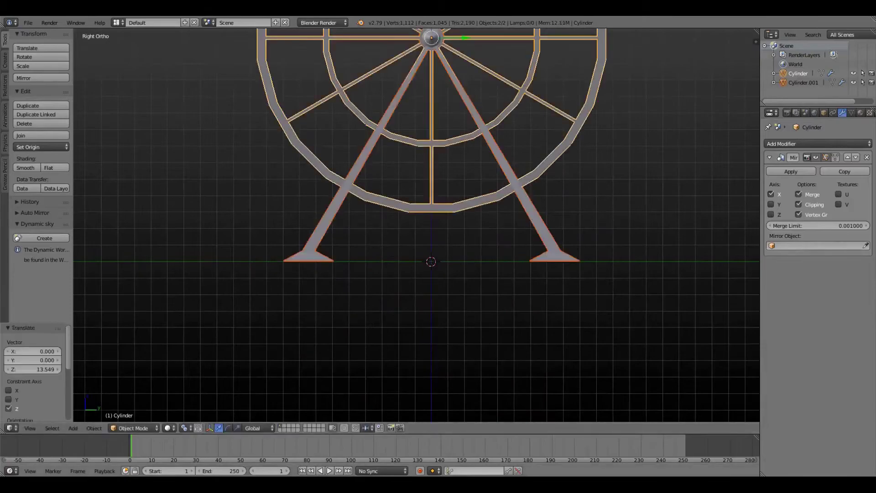
pyautogui.moveTo(420, 282); pyautogui.dragTo(464, 333, button='middle')
pyautogui.hotkey('shift', 'a')
pyautogui.moveTo(464, 336)
pyautogui.click(495, 284)
pyautogui.write('s100')
pyautogui.press('Return')
# Test the wheel's rotation about the X axis above the ground plane and cancel it.
pyautogui.press('KP_3')
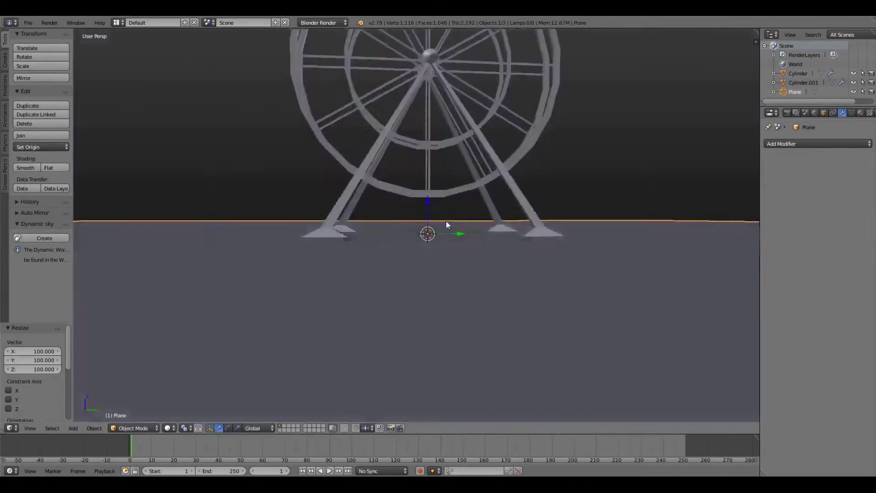
pyautogui.scroll(3, 446, 219)
pyautogui.rightClick(438, 157)
pyautogui.moveTo(436, 218); pyautogui.dragTo(387, 193, button='middle')
pyautogui.press('a')
pyautogui.rightClick(387, 193)
pyautogui.press('r')
pyautogui.press('x')
pyautogui.rightClick(387, 213)
# Apply the Mirror modifier on both the wheel and the support frame.
pyautogui.moveTo(434, 226); pyautogui.dragTo(365, 180, button='middle')
pyautogui.click(790, 172)
pyautogui.rightClick(451, 246)
pyautogui.click(791, 172)
# Give the wheel a new dark yellow material and change its surface shader to Principled BSDF under Cycles Render.
pyautogui.rightClick(365, 179)
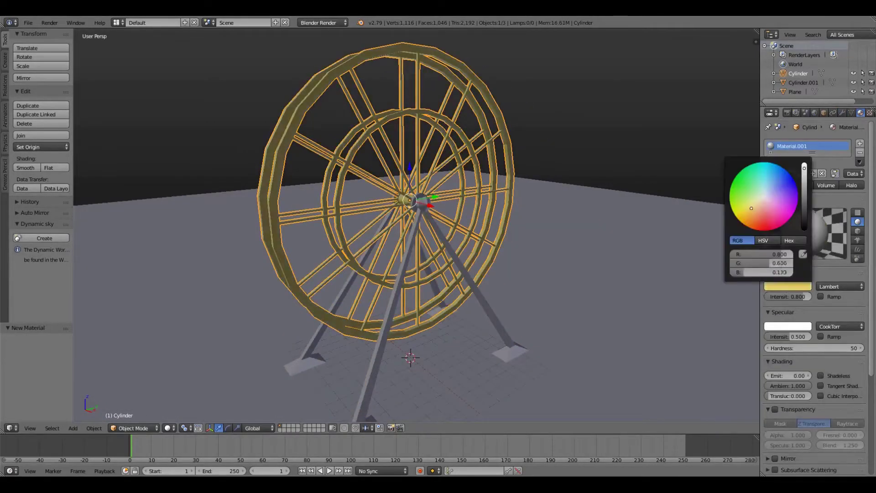
pyautogui.moveTo(820, 215); pyautogui.dragTo(820, 242)
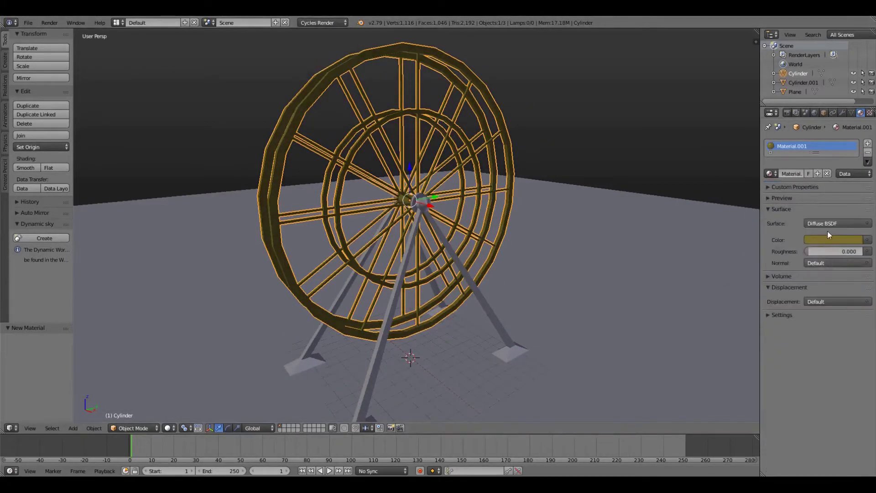
pyautogui.click(828, 224)
pyautogui.click(785, 357)
# Set the wheel material's base colour to golden brown, metallic to about 0.398 and roughness to about 0.593.
pyautogui.click(840, 251)
pyautogui.click(817, 252)
pyautogui.moveTo(812, 263); pyautogui.dragTo(859, 263)
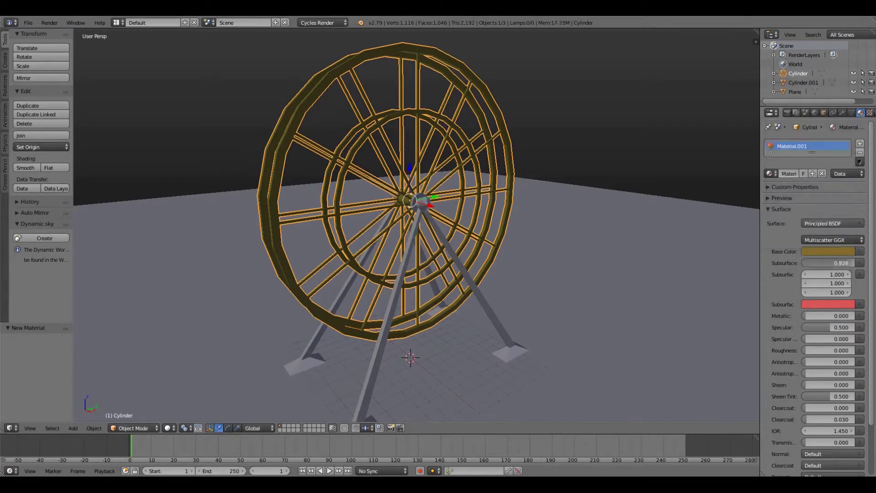
# Switch the viewport to rendered shading and give the world a sky background.
pyautogui.click(169, 428)
pyautogui.click(184, 365)
pyautogui.click(170, 428)
pyautogui.click(187, 352)
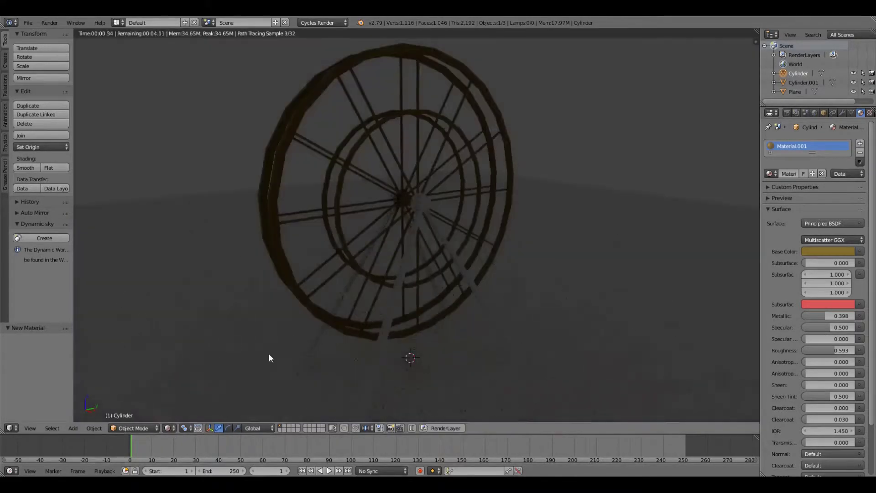
pyautogui.click(815, 112)
pyautogui.click(837, 210)
pyautogui.click(695, 175)
# Give the ground plane a green material (0.004, 0.359, 0.011) and the support frame a dark red Principled material (0.107, 0.038, 0.038).
pyautogui.rightClick(562, 256)
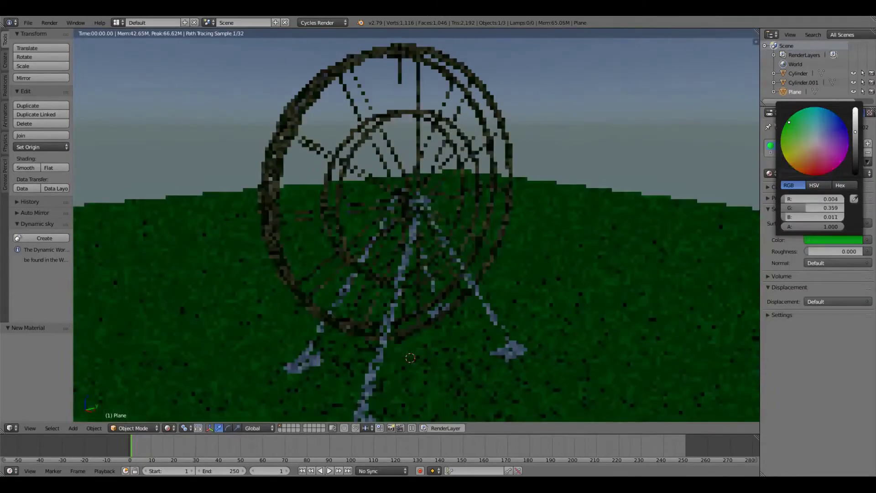
pyautogui.rightClick(495, 317)
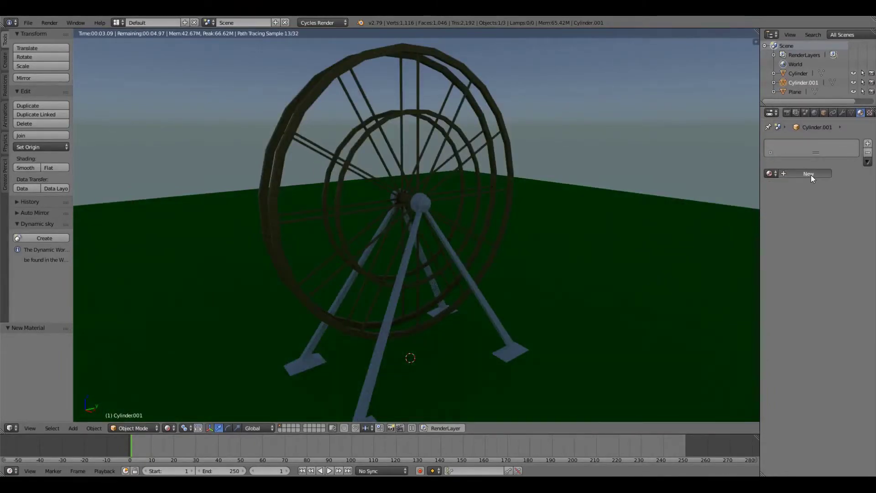
pyautogui.doubleClick(811, 174)
pyautogui.moveTo(847, 151); pyautogui.dragTo(847, 162)
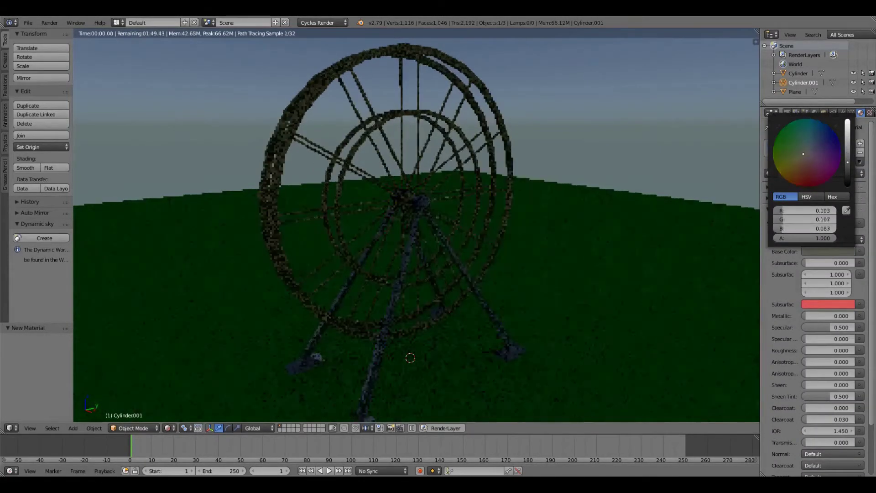
pyautogui.click(806, 166)
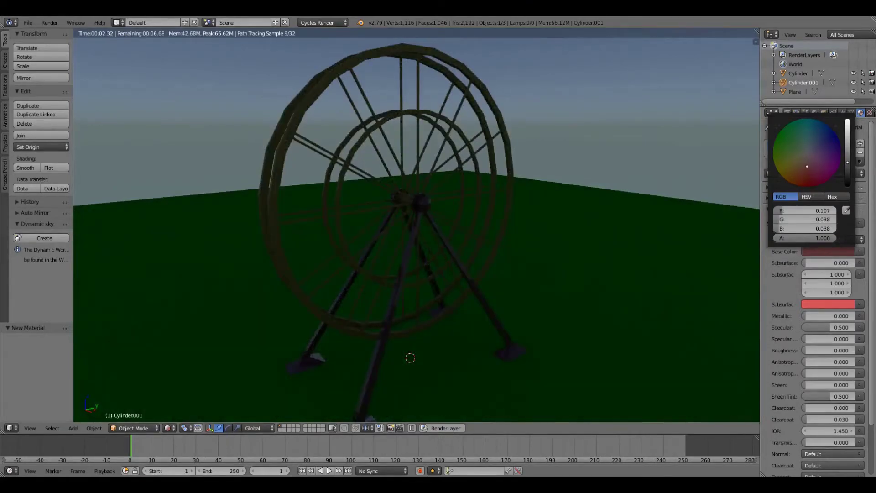
# Add a camera and align it to the current view of the Ferris wheel.
pyautogui.hotkey('shift', 'a')
pyautogui.click(533, 334)
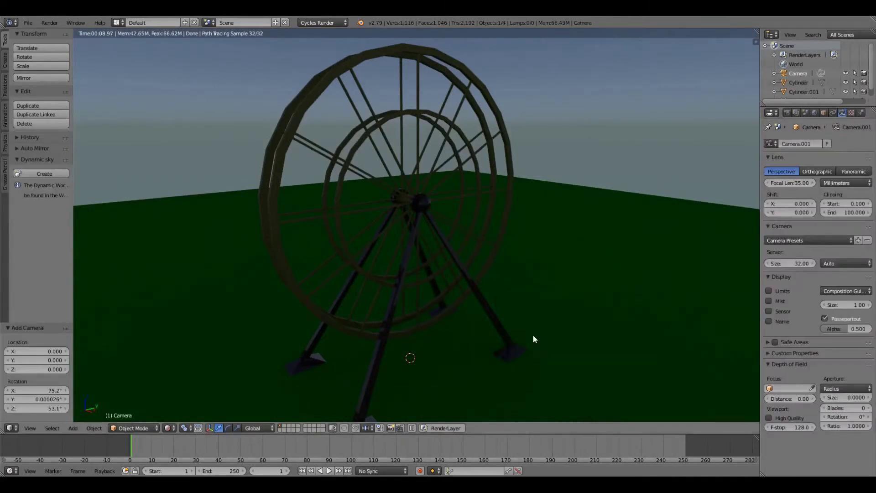
pyautogui.press('ctrl+alt+KP_0')
# Lock the camera to the view and reframe the shot so the whole Ferris wheel and its legs fit inside the camera frame.
pyautogui.press('n')
pyautogui.click(703, 281)
pyautogui.scroll(-2, 455, 239)
pyautogui.keyDown('shift'); pyautogui.moveTo(455, 239); pyautogui.dragTo(442, 158, button='middle'); pyautogui.keyUp('shift')
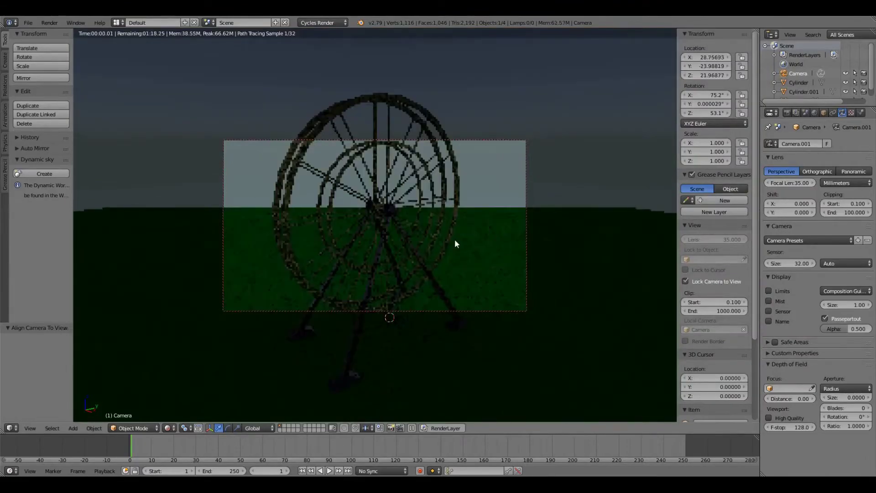
pyautogui.keyDown('shift'); pyautogui.moveTo(442, 158); pyautogui.dragTo(437, 207, button='middle'); pyautogui.keyUp('shift')
pyautogui.scroll(-1, 421, 210)
pyautogui.scroll(-1, 436, 209)
# Add a plane, raise it to a Z location of 20 and scale it to 10 in X and Y.
pyautogui.hotkey('shift', 'a')
pyautogui.moveTo(491, 114)
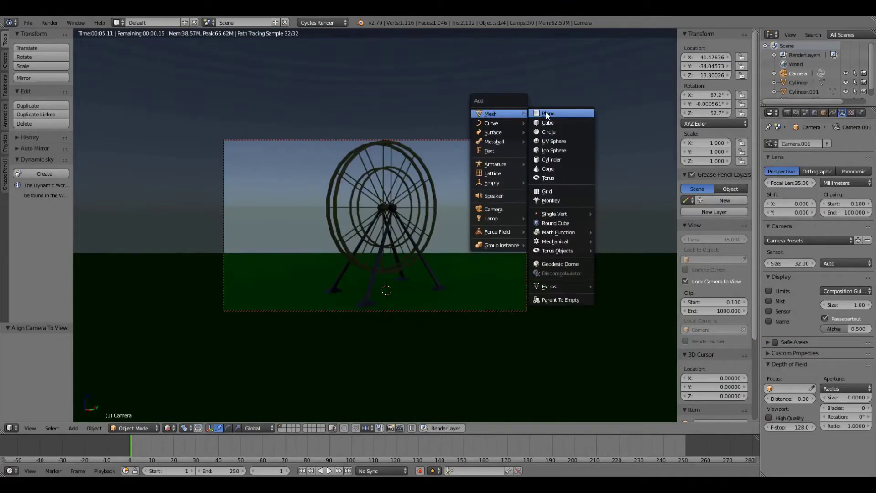
pyautogui.click(546, 112)
pyautogui.click(717, 75)
pyautogui.write('20')
pyautogui.click(708, 142)
pyautogui.write('10')
pyautogui.press('Tab')
pyautogui.write('10')
pyautogui.press('Return')
# Set the plane's Y location to 30, tilt it about -43.5° around X and give it an Emission material.
pyautogui.moveTo(706, 66); pyautogui.dragTo(728, 66)
pyautogui.click(706, 67)
pyautogui.write('30')
pyautogui.press('Return')
pyautogui.moveTo(707, 95); pyautogui.dragTo(721, 95)
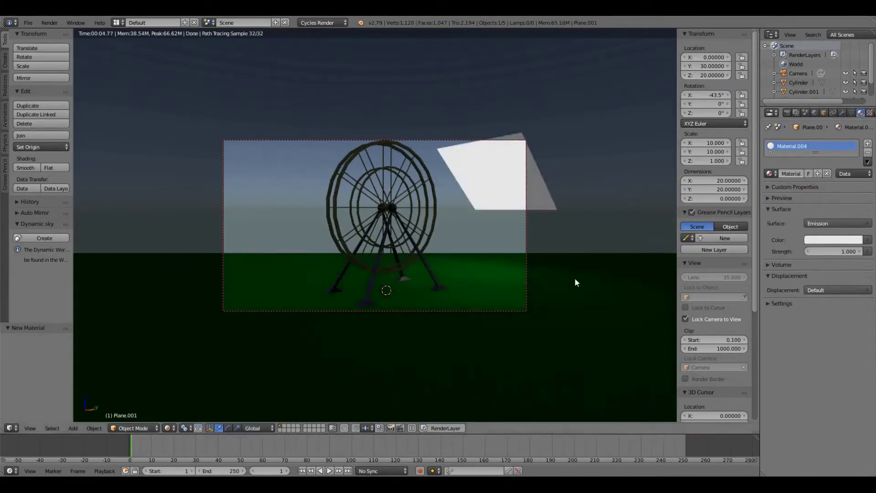
# Shrink the emissive plane to a scale of about 6.214 and raise it along Z to a height of about 35.
pyautogui.press('s')
pyautogui.click(577, 147)
pyautogui.press('g')
pyautogui.press('z')
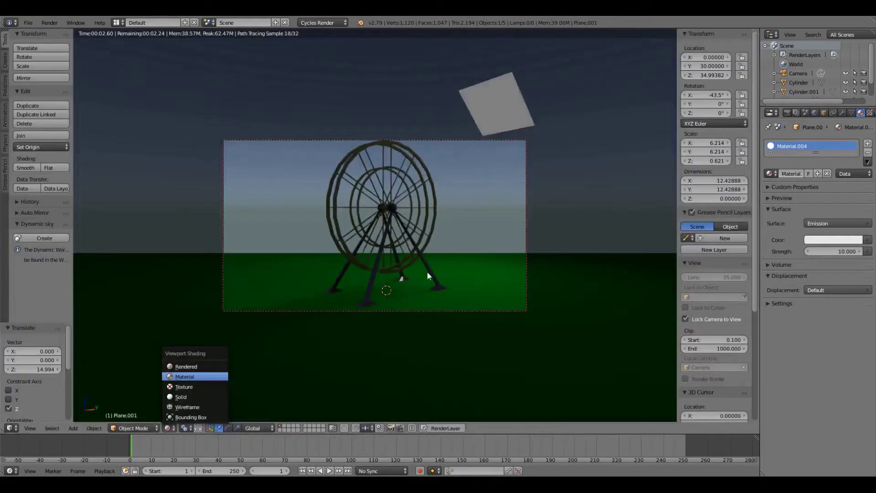
# Unlock the camera from the view and duplicate the emissive plane along X, placing the copy on the camera's side of the wheel.
pyautogui.scroll(-2, 697, 245)
pyautogui.scroll(-2, 697, 244)
pyautogui.click(688, 264)
pyautogui.moveTo(589, 196); pyautogui.dragTo(402, 238, button='middle')
pyautogui.hotkey('shift', 'd')
pyautogui.press('x')
pyautogui.click(268, 134)
pyautogui.moveTo(267, 153); pyautogui.dragTo(261, 412)
# Rotate the duplicated light plane about 243° around Z and enlarge it by a factor of about 2.568.
pyautogui.moveTo(468, 39); pyautogui.dragTo(499, 55, button='middle')
pyautogui.press('KP_Decimal')
pyautogui.moveTo(353, 108); pyautogui.dragTo(435, 94, button='middle')
pyautogui.scroll(-1, 434, 95)
pyautogui.press('r')
pyautogui.press('z')
pyautogui.click(415, 241)
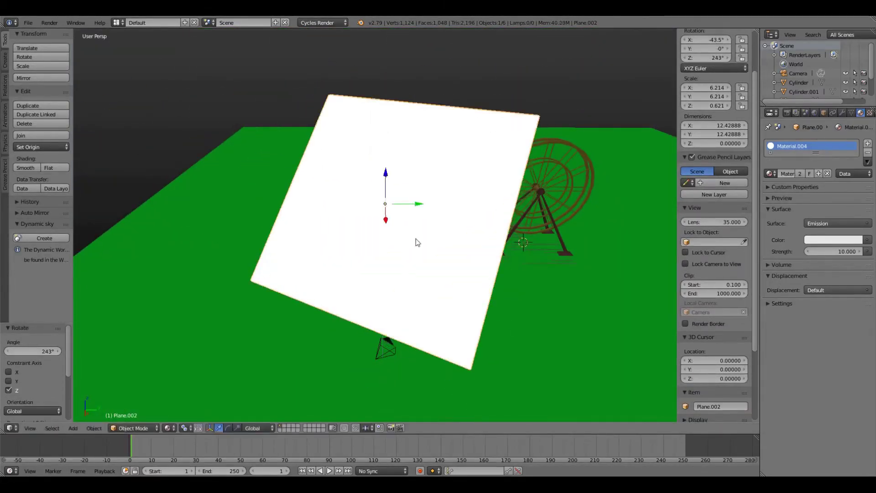
pyautogui.press('s')
pyautogui.click(731, 255)
# Set the light planes' shared emission strength to 25 and render the image to check the lighting.
pyautogui.click(830, 251)
pyautogui.write('25')
pyautogui.press('Return')
pyautogui.press('F12')
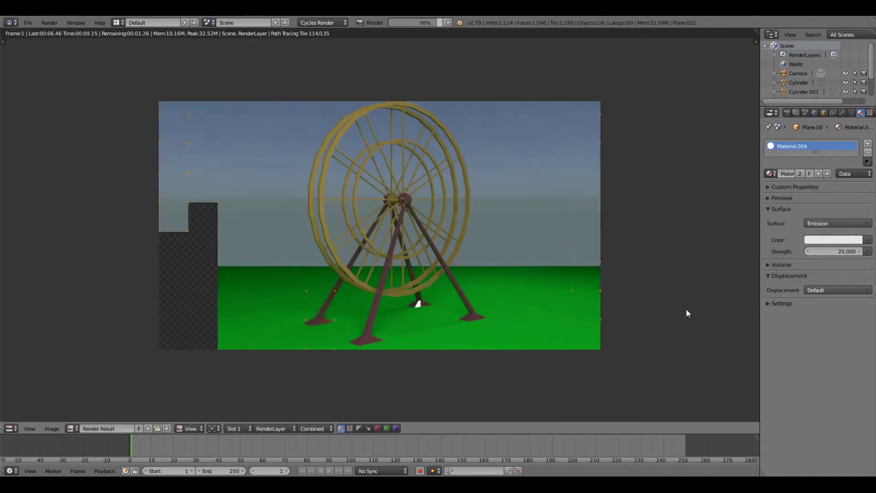
pyautogui.press('Escape')
# Set the support frame material's specular to about 0.056, metallic to about 0.648 and roughness to about 0.722, and render the scene again.
pyautogui.scroll(-10, 533, 238)
pyautogui.rightClick(534, 239)
pyautogui.moveTo(832, 326); pyautogui.dragTo(807, 326)
pyautogui.moveTo(806, 315); pyautogui.dragTo(840, 316)
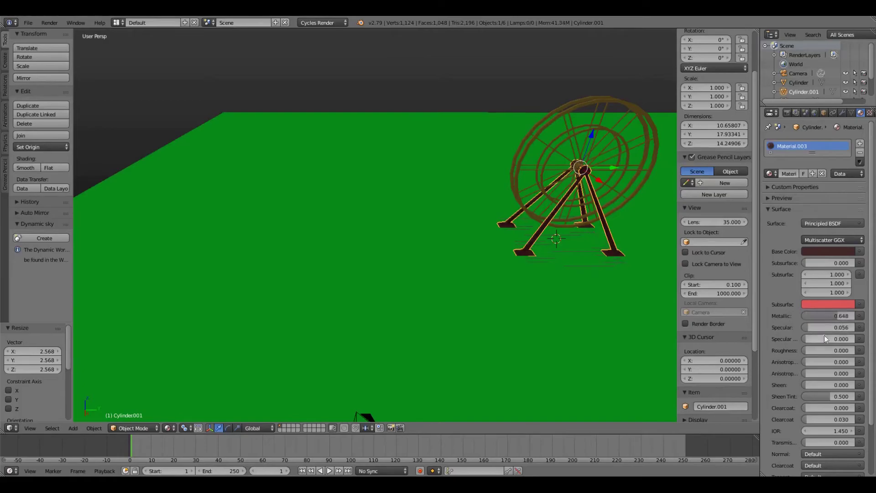
pyautogui.moveTo(827, 350); pyautogui.dragTo(844, 350)
pyautogui.press('F12')
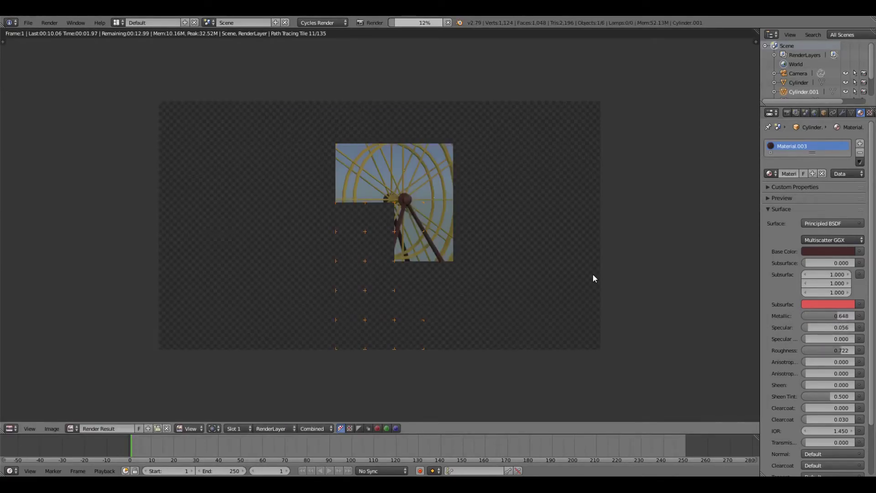